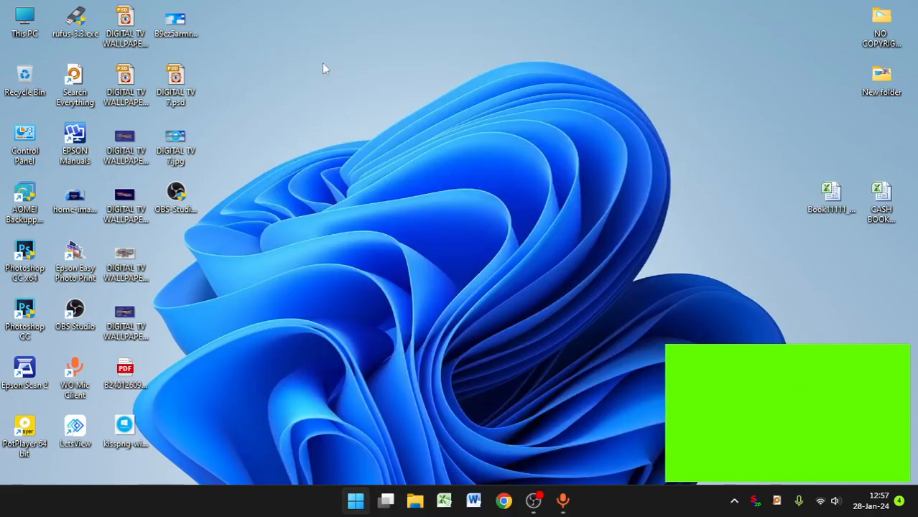
Step: Open the Services console by running services.msc from the Run dialog
type("run")
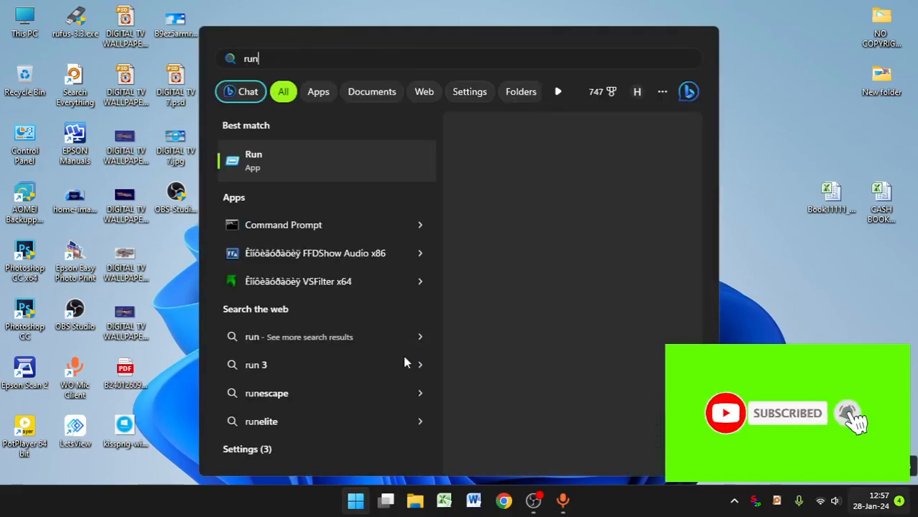
left_click(288, 170)
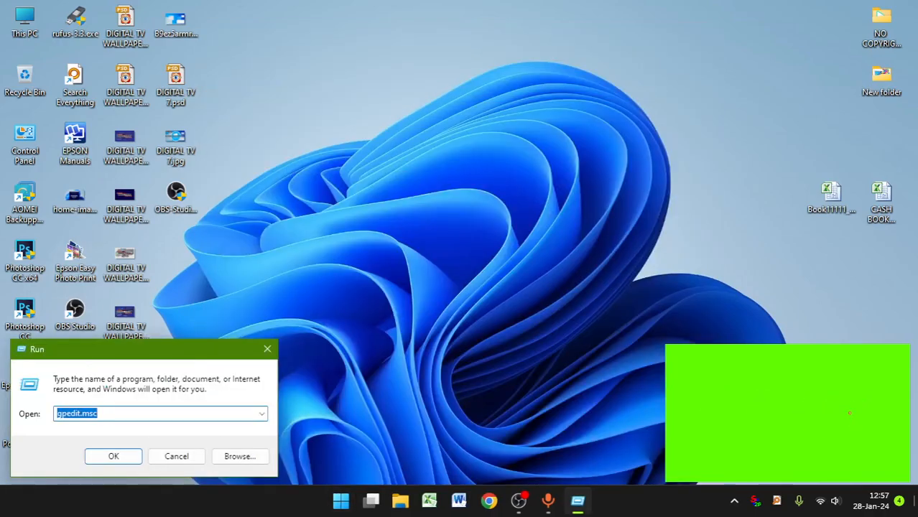
type("se")
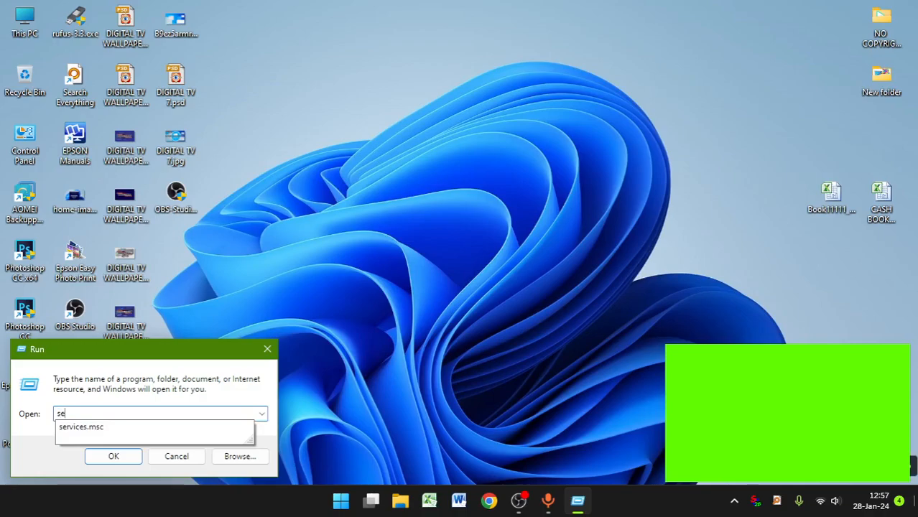
type("rvices")
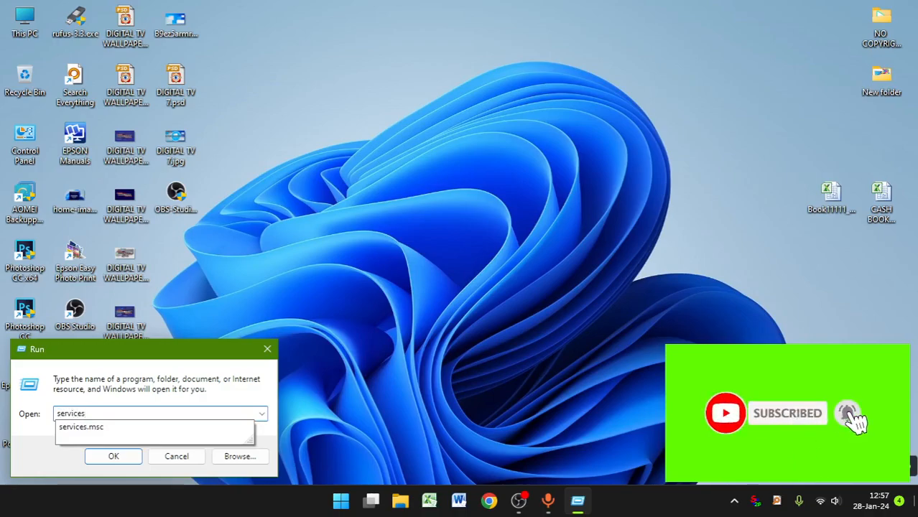
type(".msc")
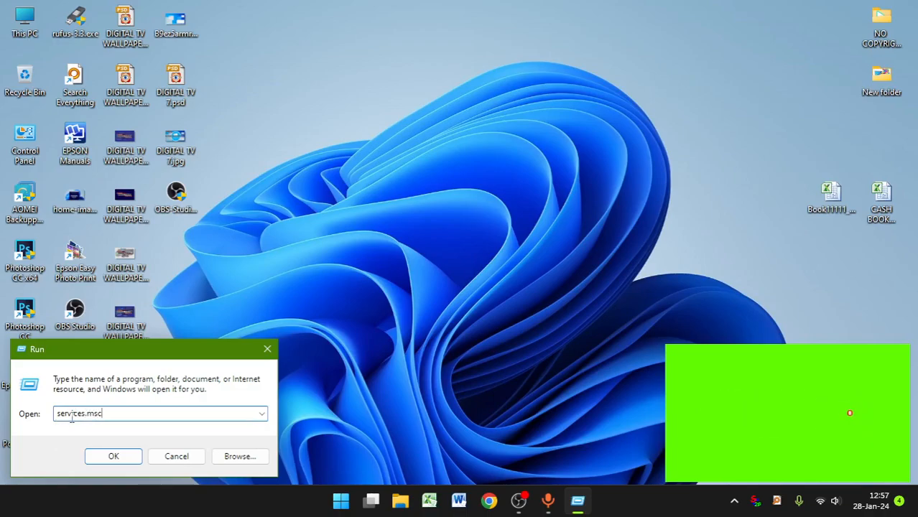
left_click(109, 456)
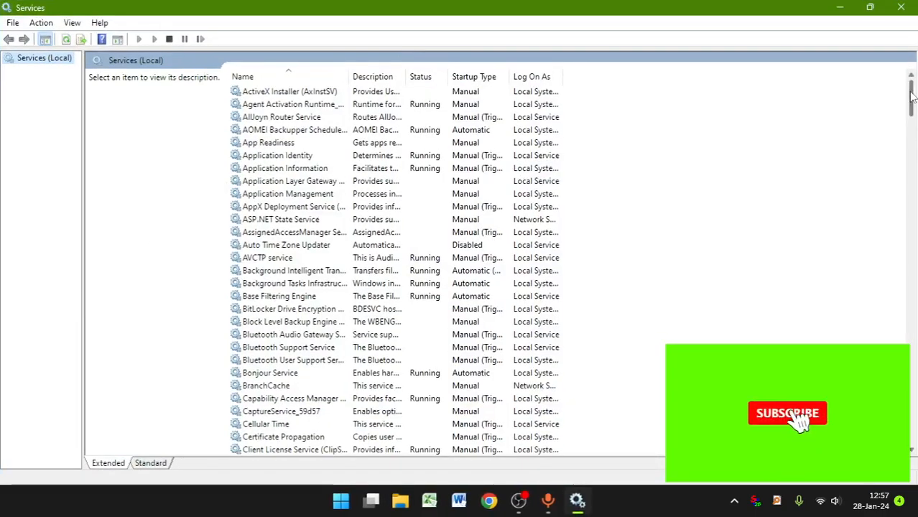
Step: Find the Windows Update service in the services list and open its properties
scroll(331, 208, "down", 3)
scroll(330, 208, "down", 4)
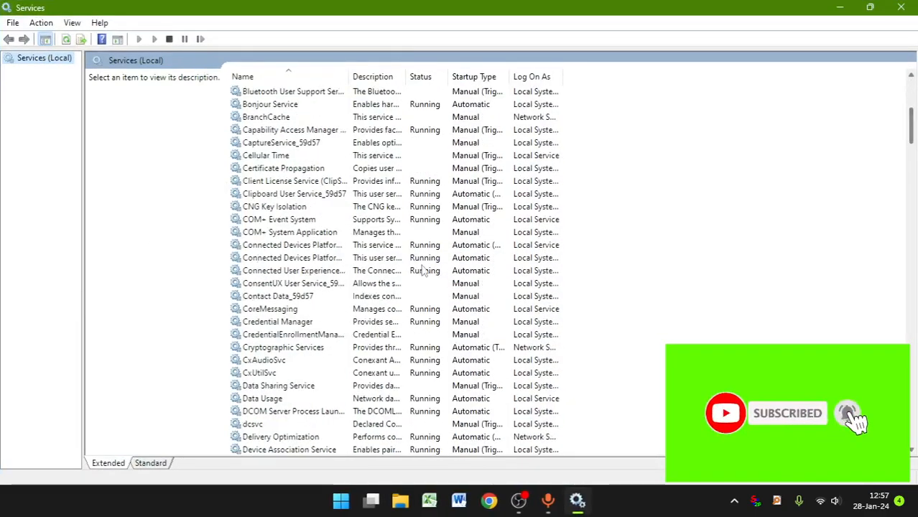
left_click(334, 219)
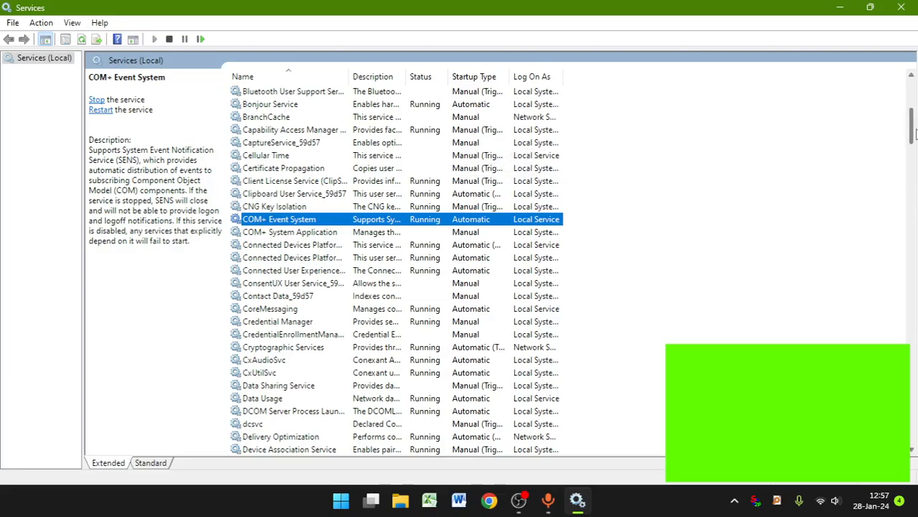
left_click_drag(912, 131, 904, 414)
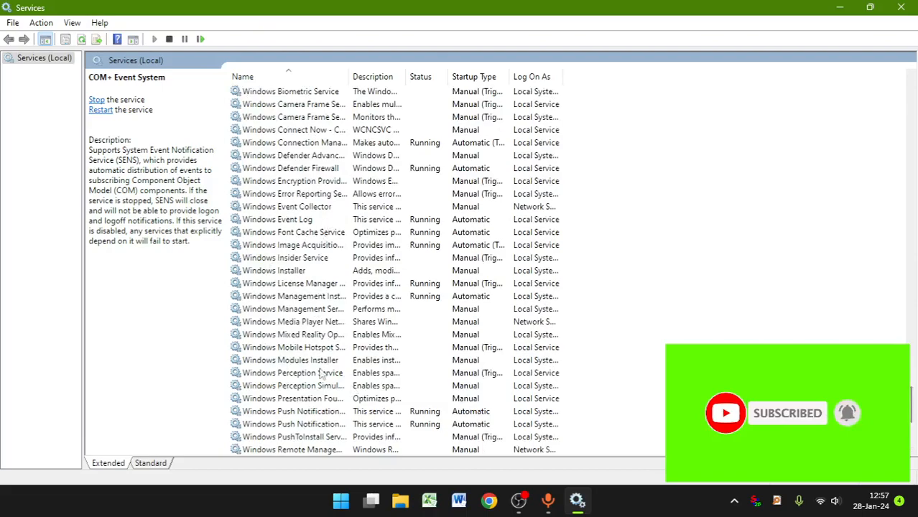
scroll(284, 394, "down", 3)
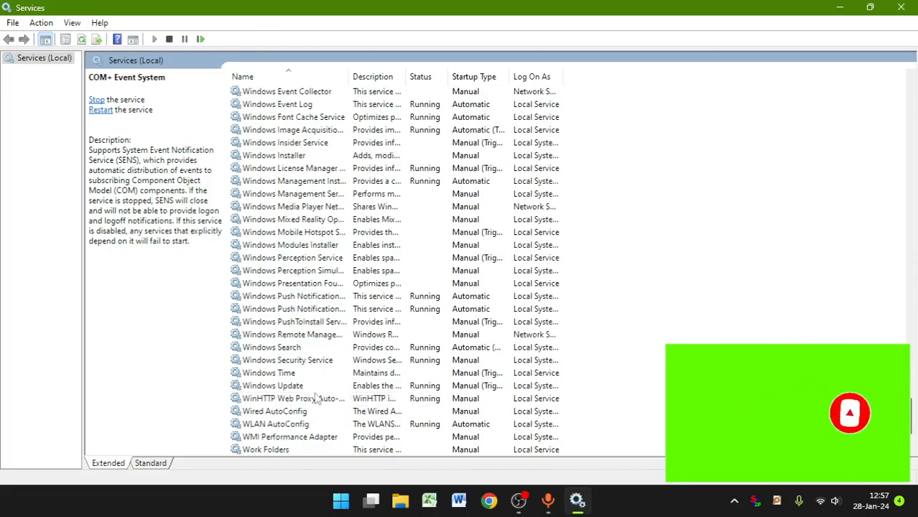
double_click(267, 388)
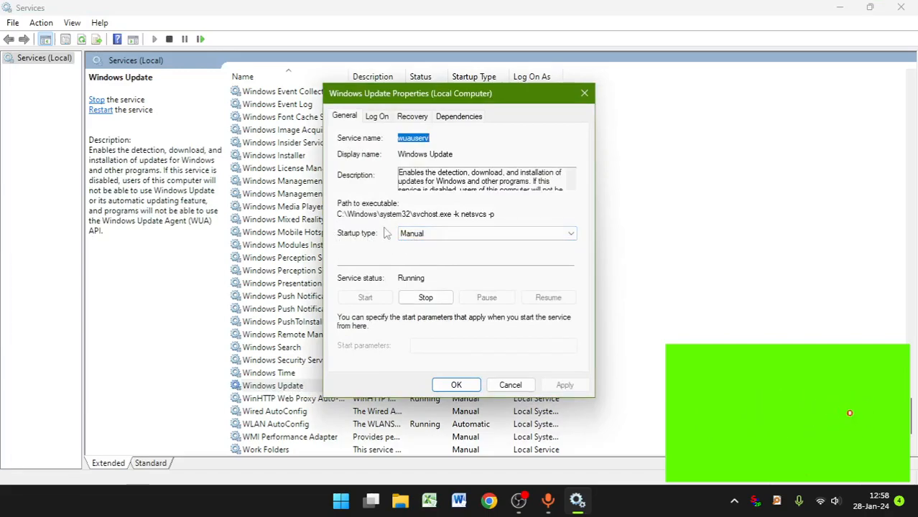
Step: Stop the Windows Update service and set its startup type to Disabled
left_click(426, 298)
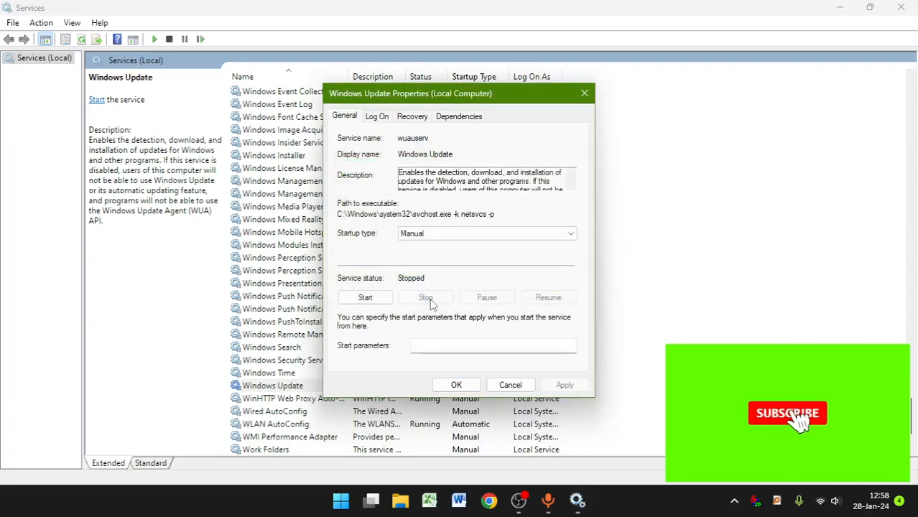
left_click(432, 236)
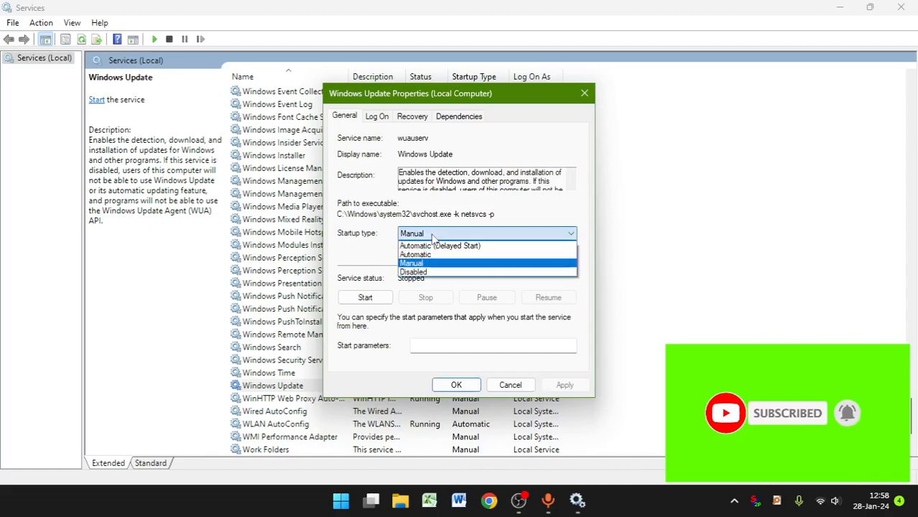
left_click(419, 274)
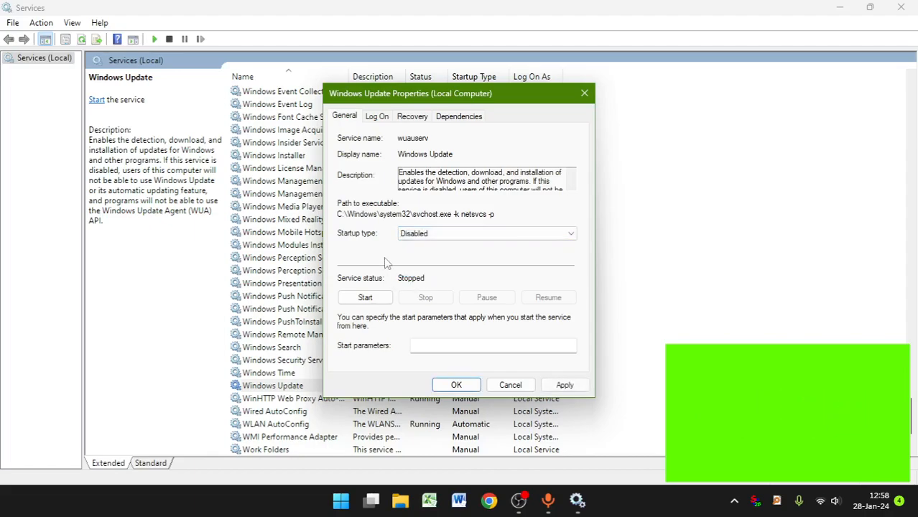
Step: Try Restart the Service as the Windows Update service's first-failure recovery response, and return it to Take No Action
left_click(412, 116)
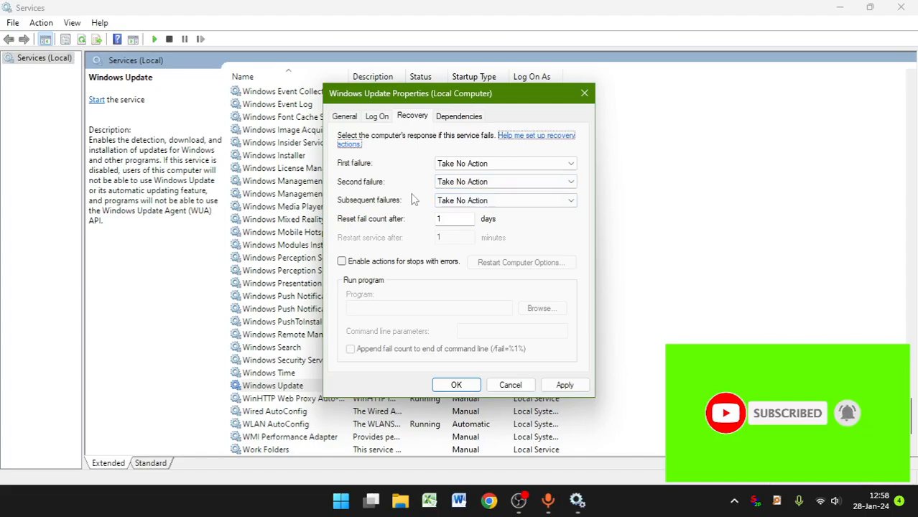
left_click(454, 165)
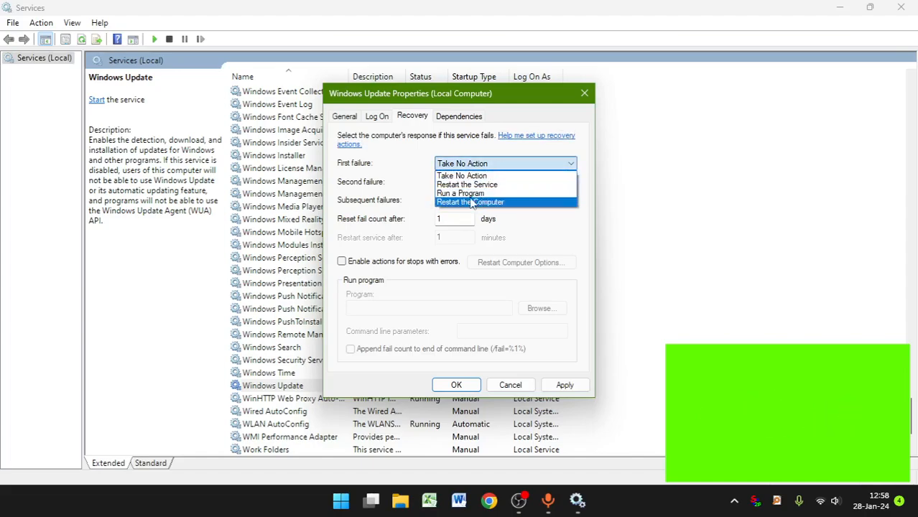
left_click(467, 185)
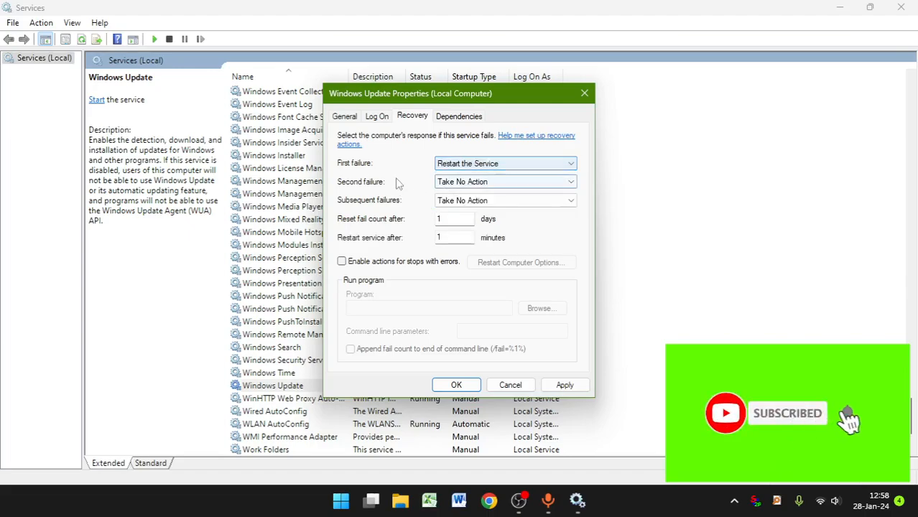
left_click(467, 165)
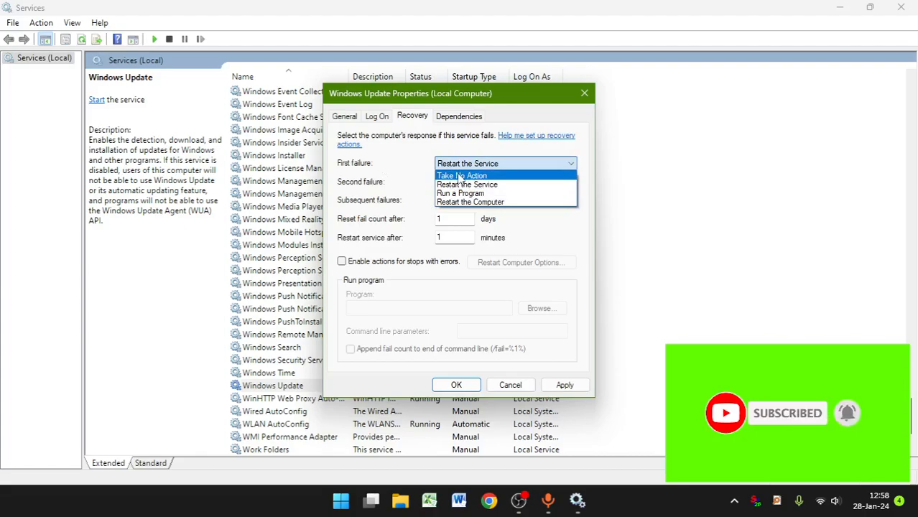
left_click(459, 176)
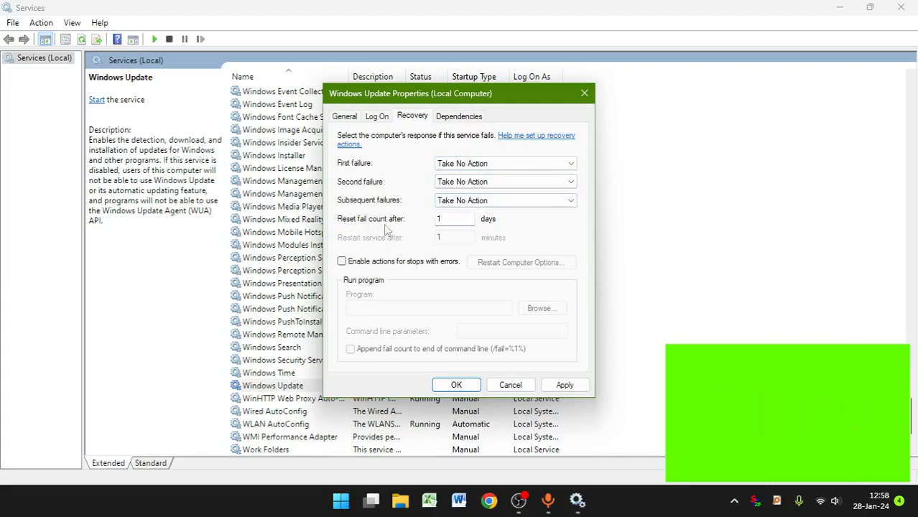
left_click(445, 218)
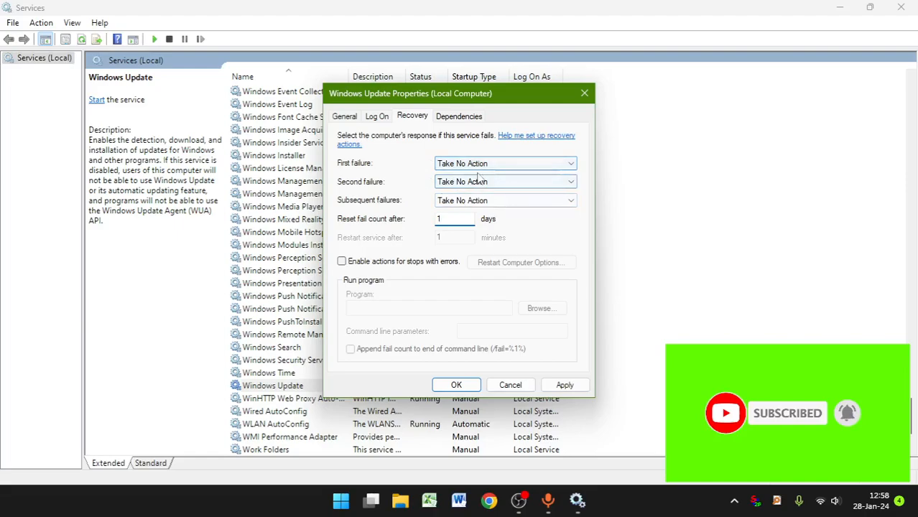
Step: Apply the Windows Update service's property changes and close the Services console
left_click(575, 383)
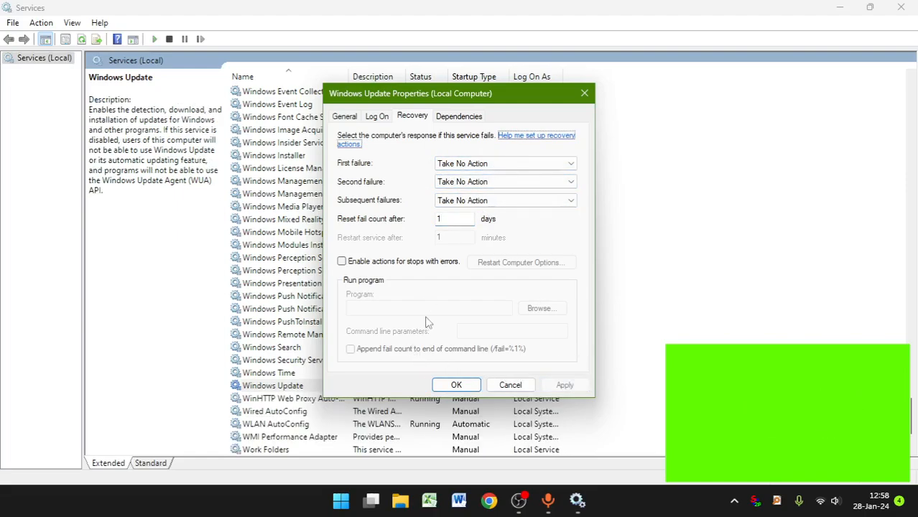
left_click(457, 385)
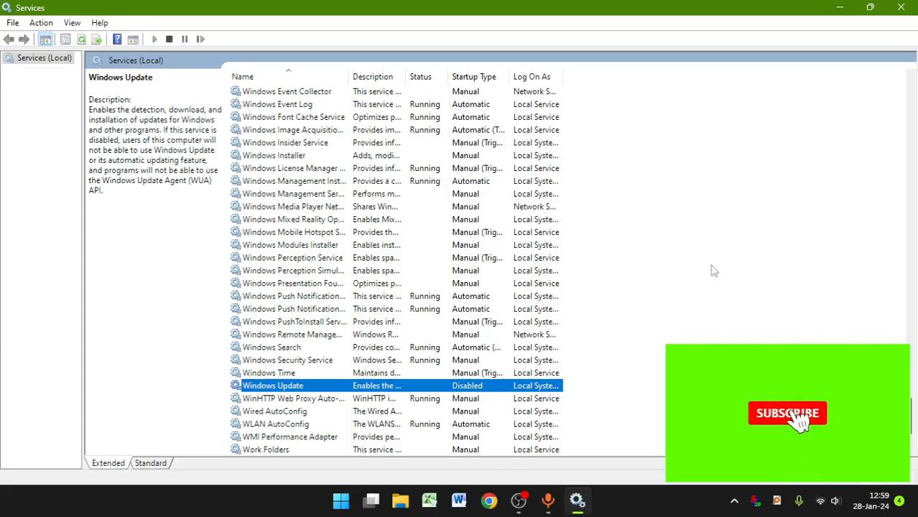
left_click(902, 5)
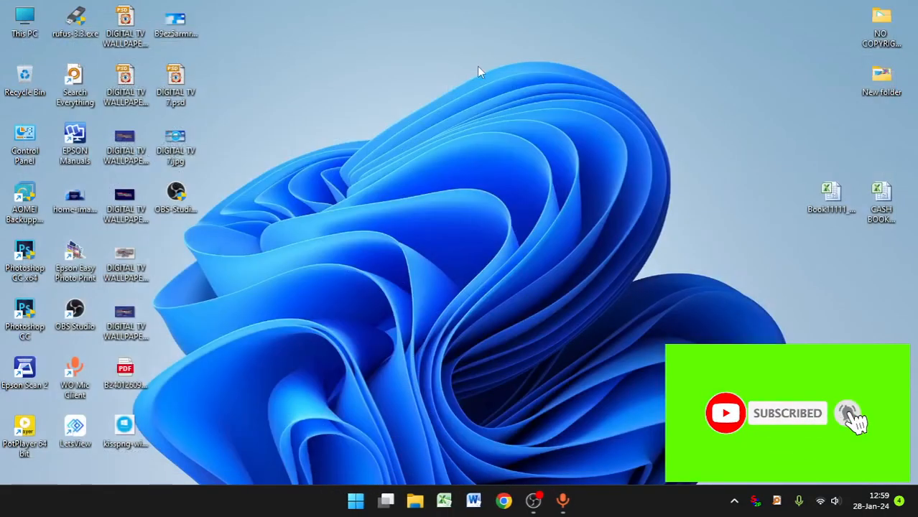
right_click(478, 63)
left_click(531, 120)
Step: Open the Local Group Policy Editor by running gpedit.msc from the Run dialog
left_click(353, 504)
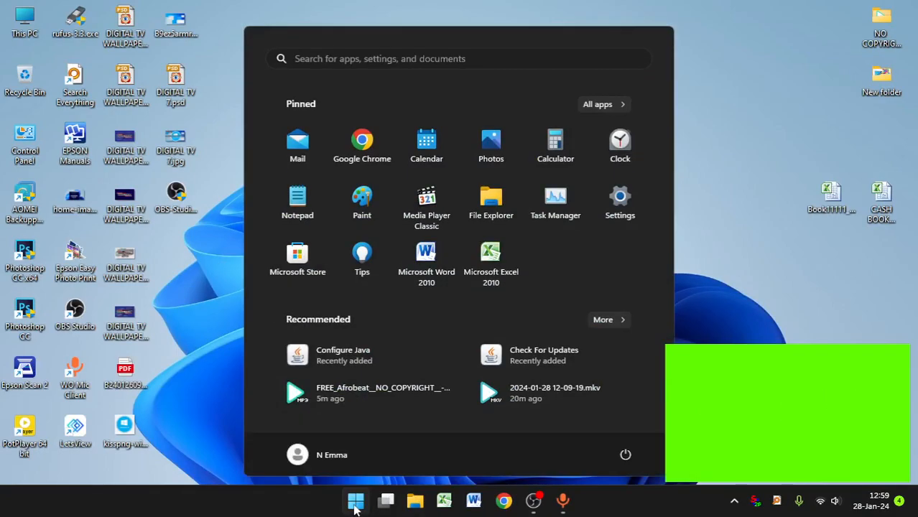
left_click(329, 63)
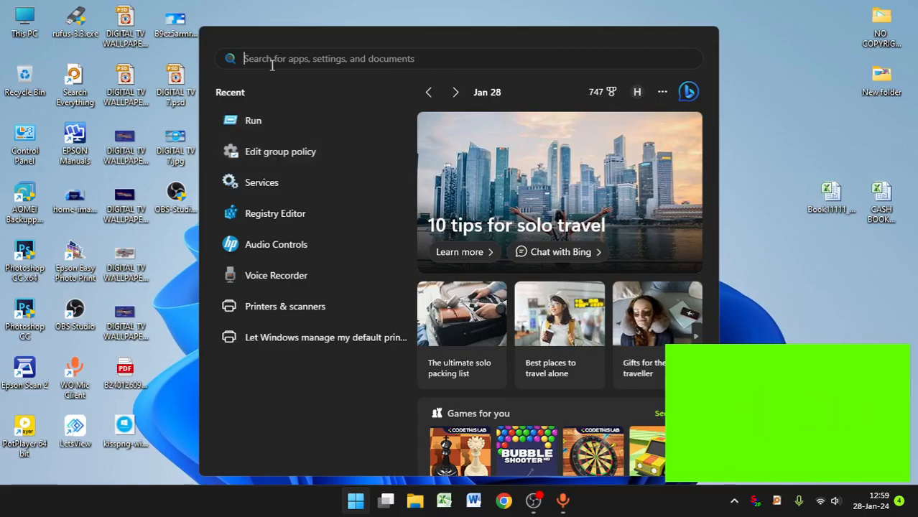
left_click(252, 122)
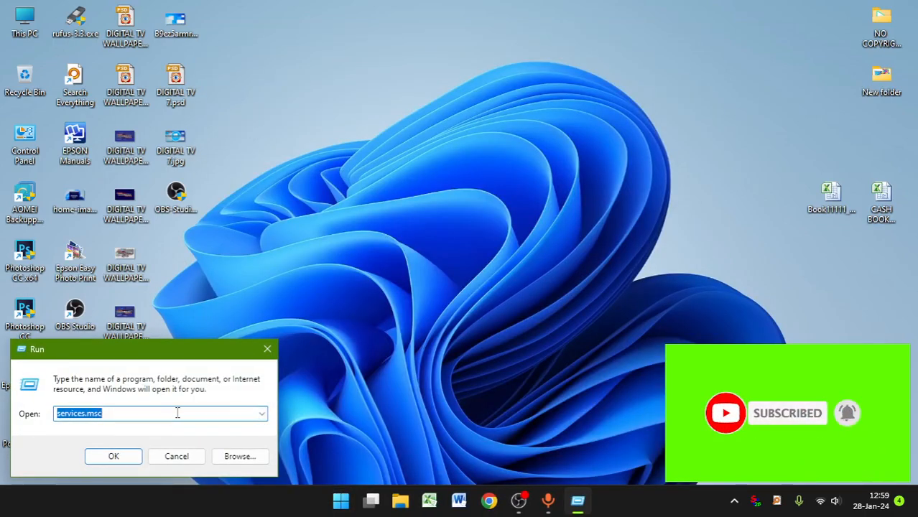
type("g")
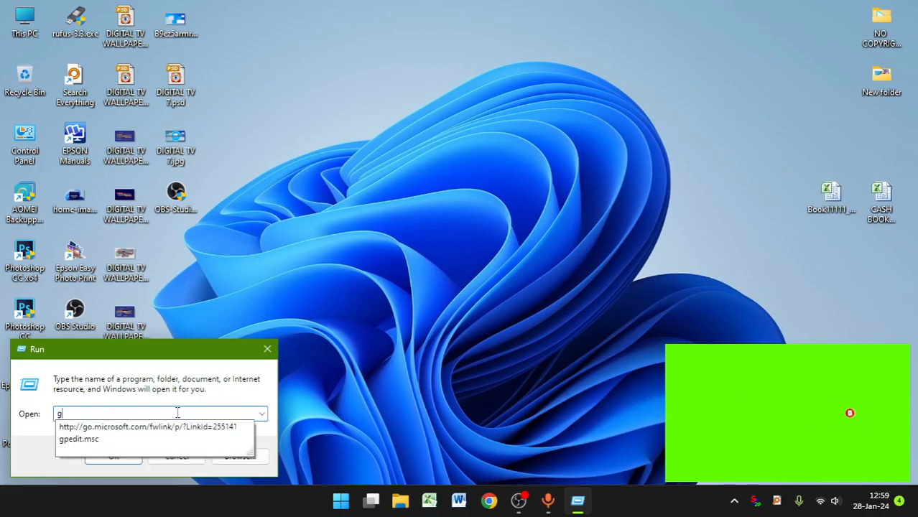
left_click(89, 439)
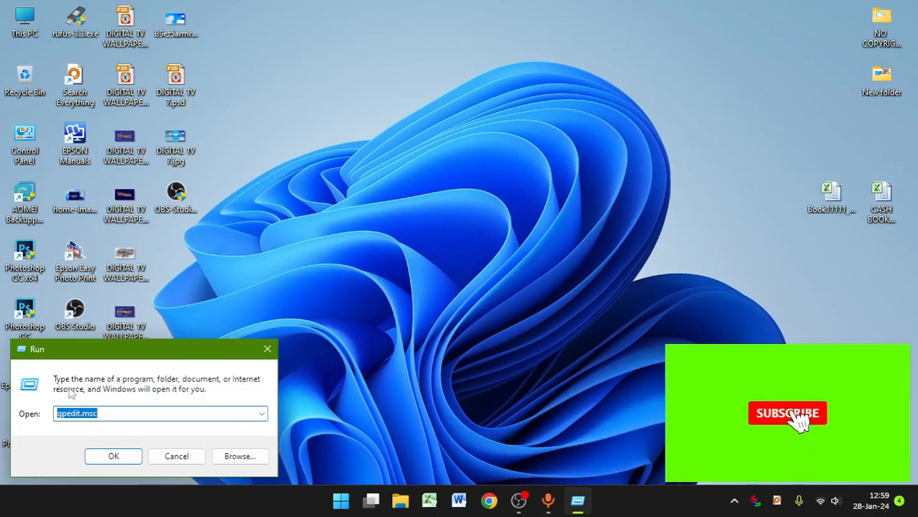
left_click(117, 457)
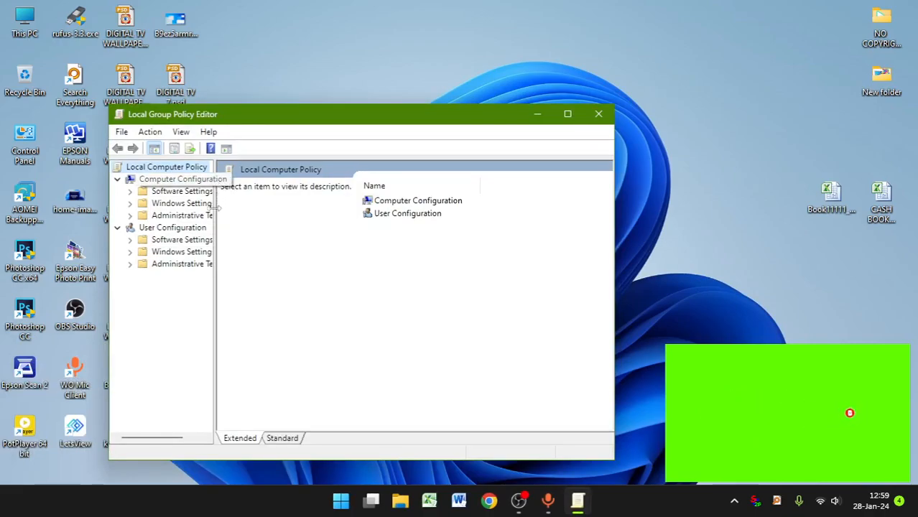
Step: Widen the policy tree and expand Administrative Templates > Windows Components under Computer Configuration
left_click_drag(214, 209, 294, 209)
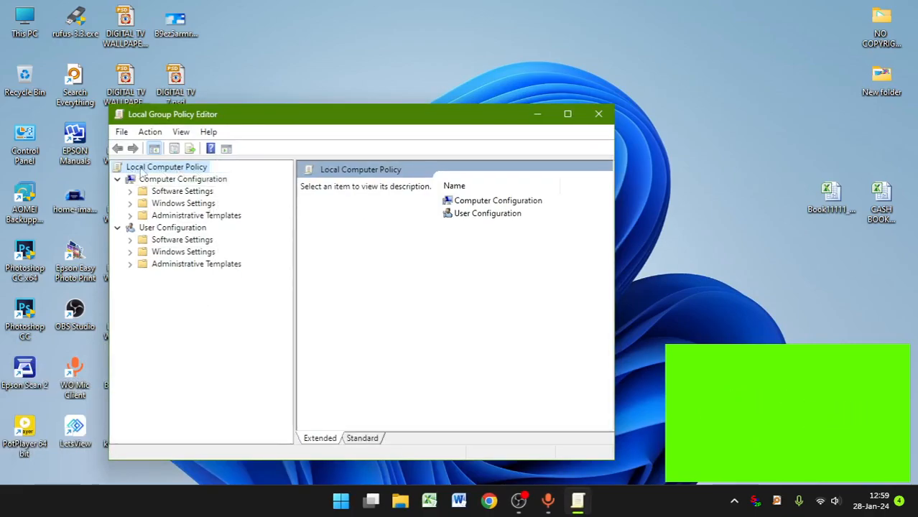
double_click(172, 217)
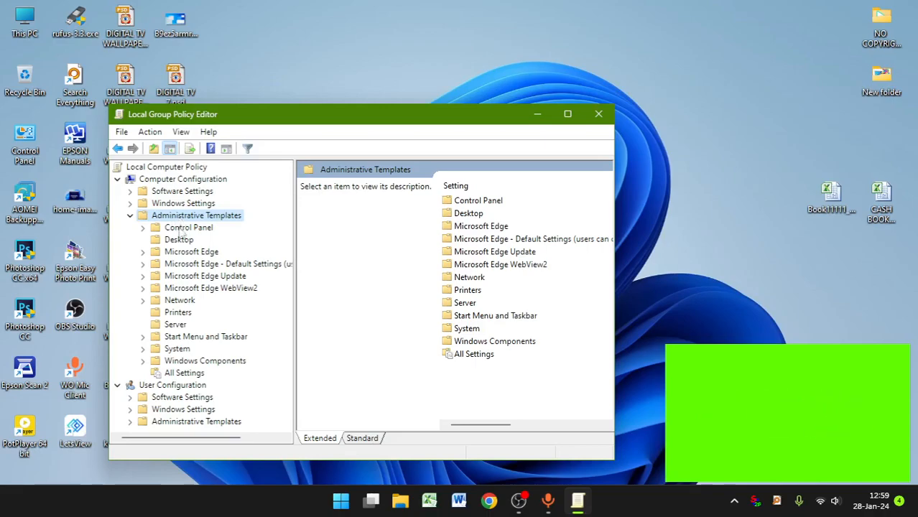
double_click(201, 360)
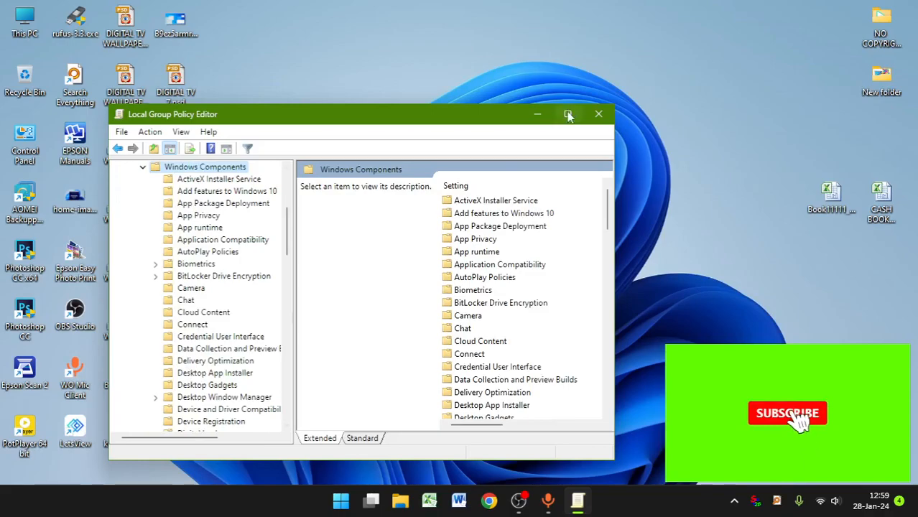
Step: Maximize the policy editor, widen its tree, and open the Manage end user experience folder under Windows Update
left_click(567, 114)
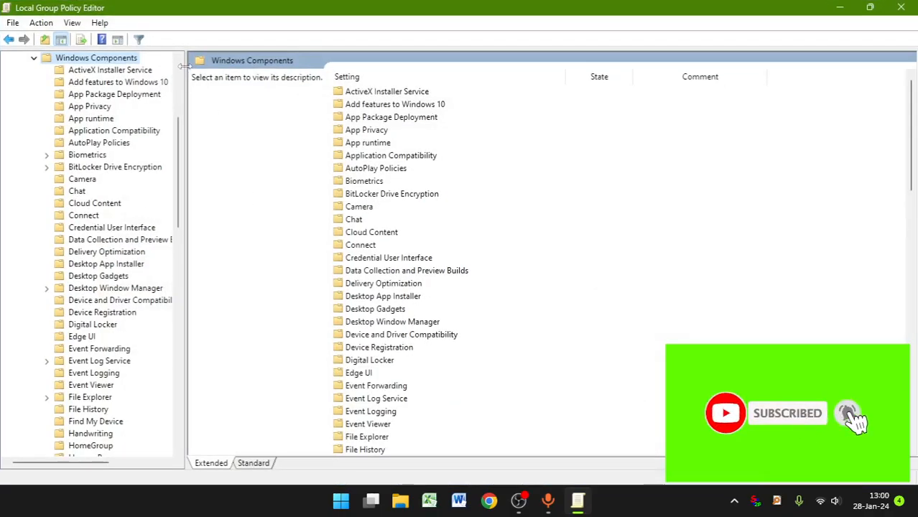
left_click_drag(184, 66, 325, 144)
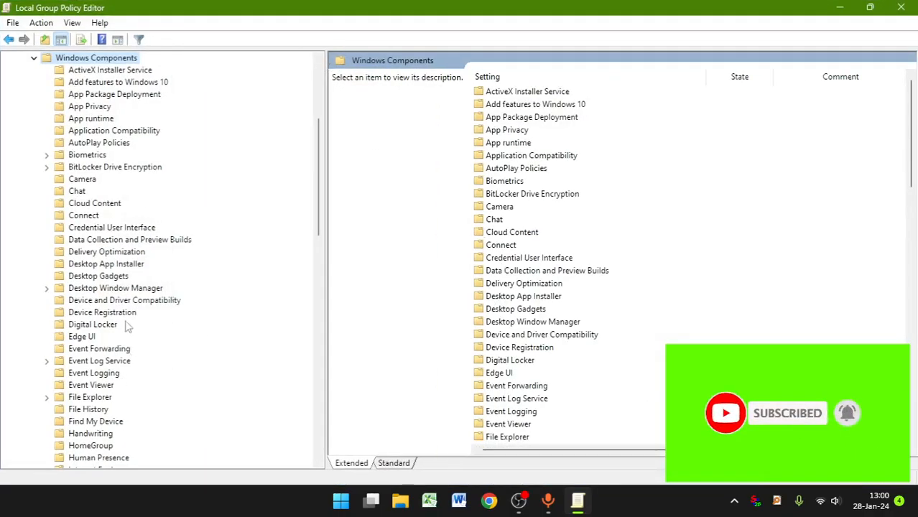
scroll(115, 203, "down", 20)
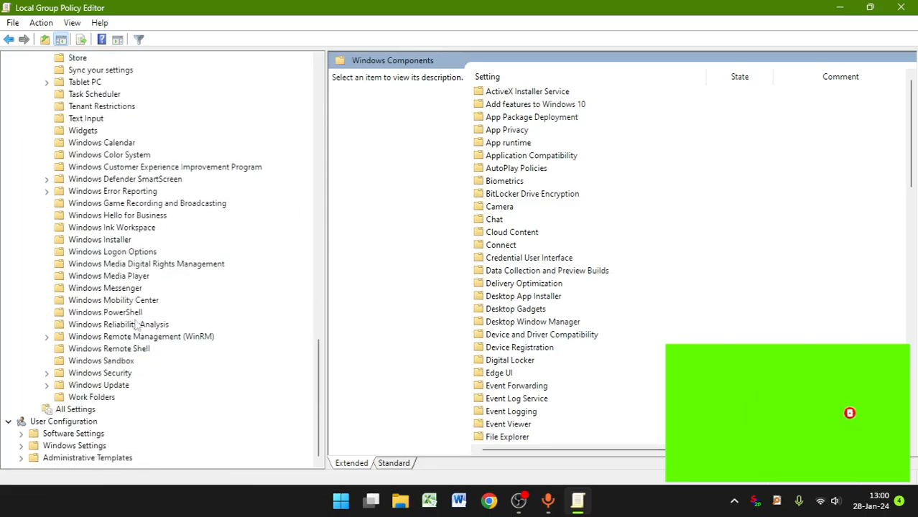
double_click(106, 387)
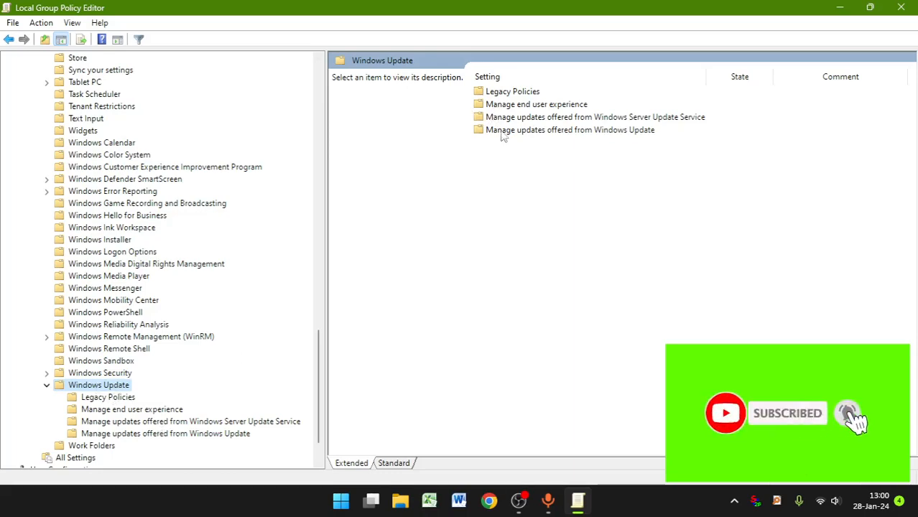
left_click(501, 107)
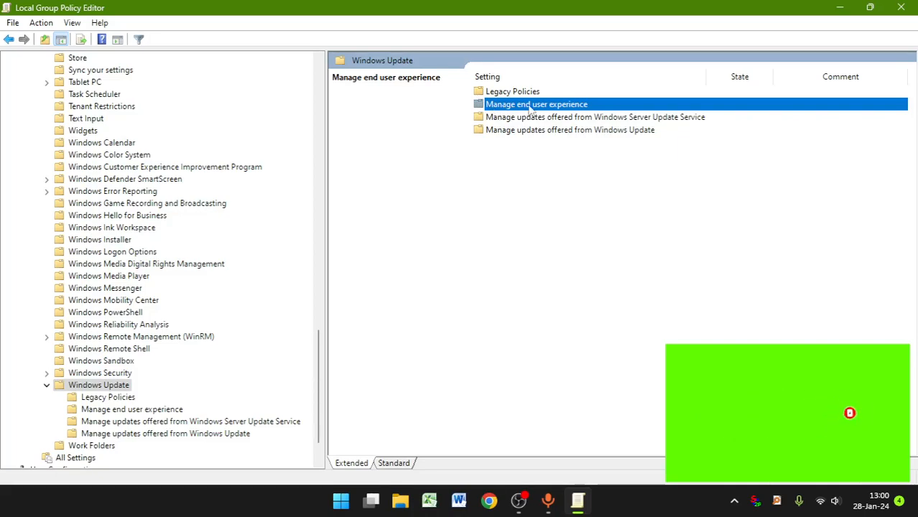
double_click(572, 106)
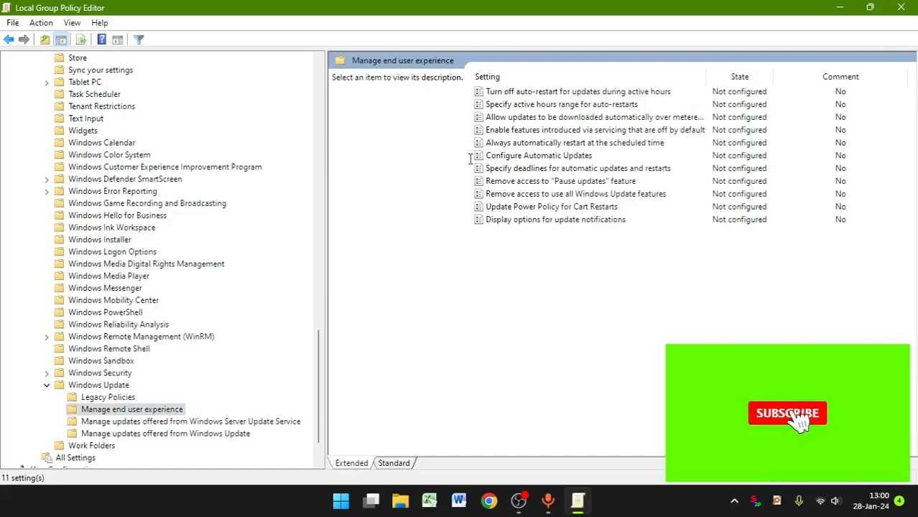
Step: Set the Configure Automatic Updates policy to Disabled, apply it, and close the Local Group Policy Editor
left_click(486, 156)
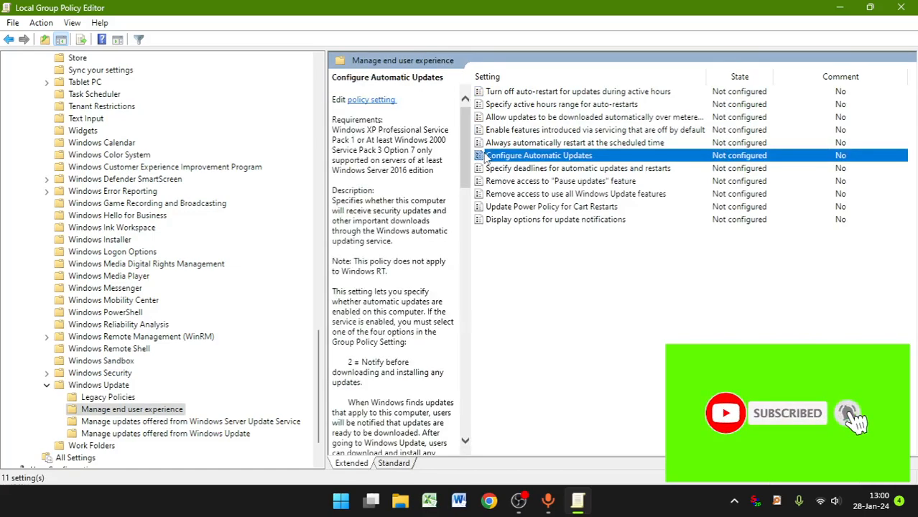
double_click(540, 158)
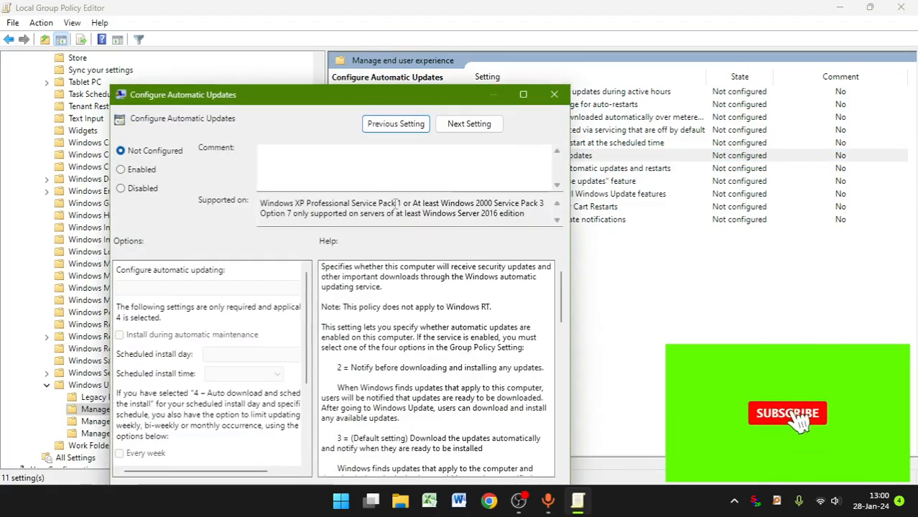
left_click(121, 190)
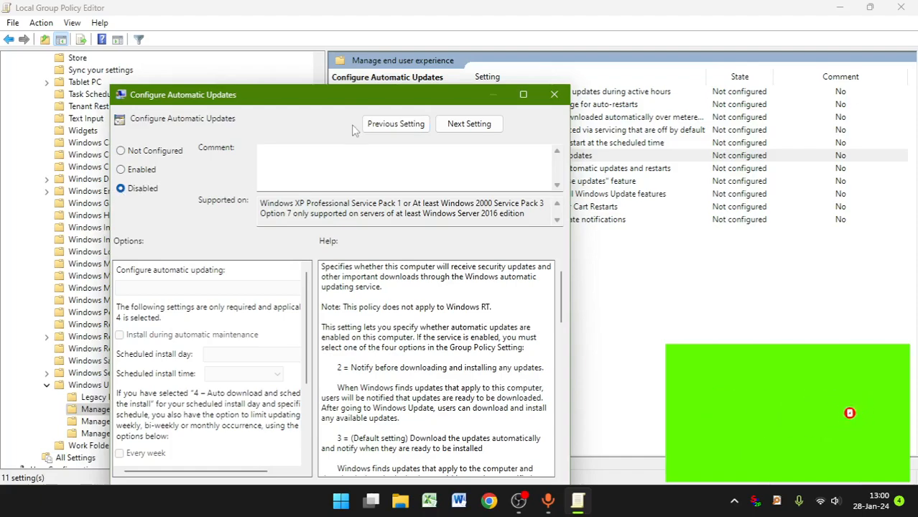
left_click_drag(361, 103, 358, 58)
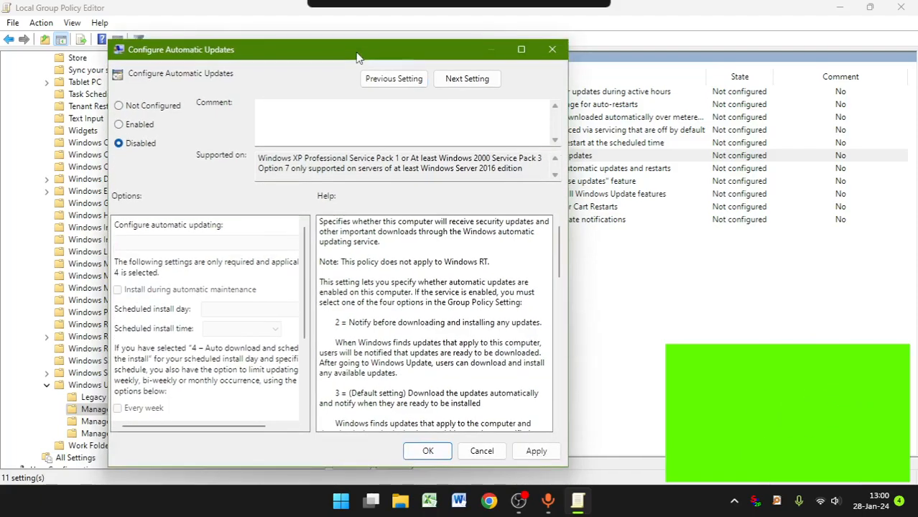
left_click(536, 453)
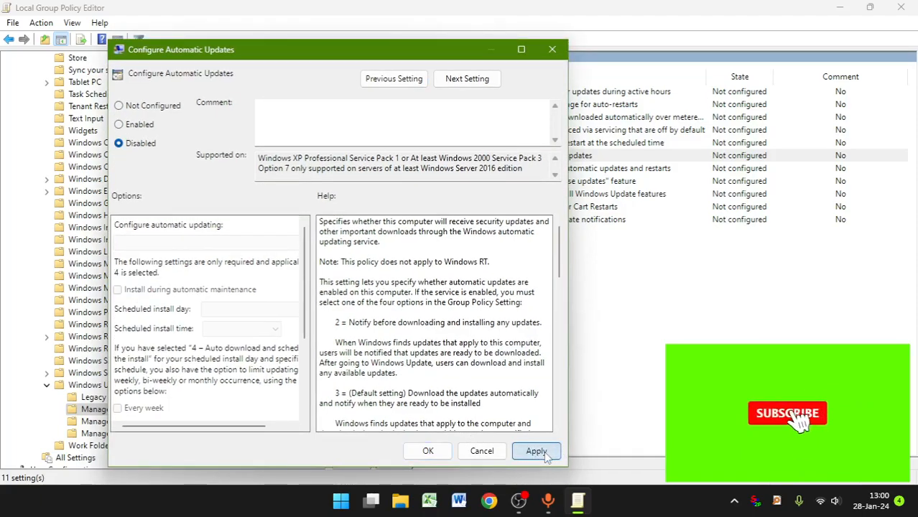
left_click(427, 452)
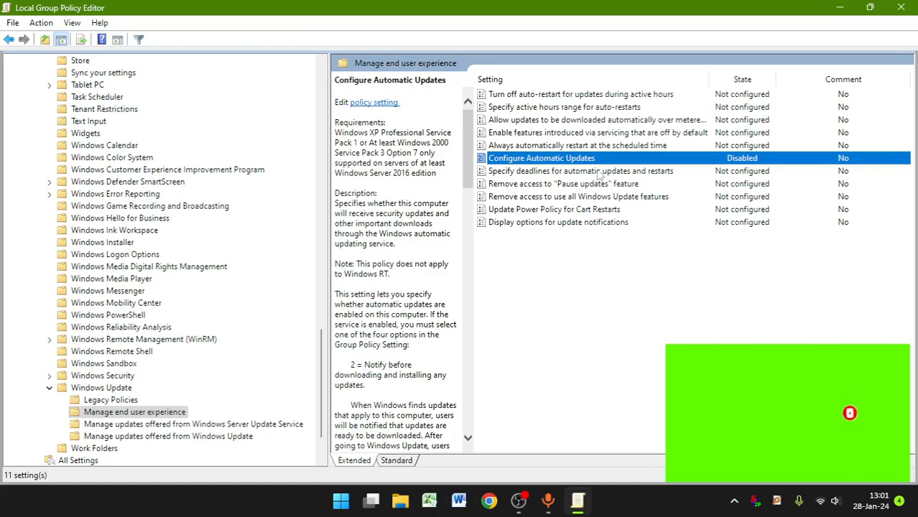
left_click(697, 305)
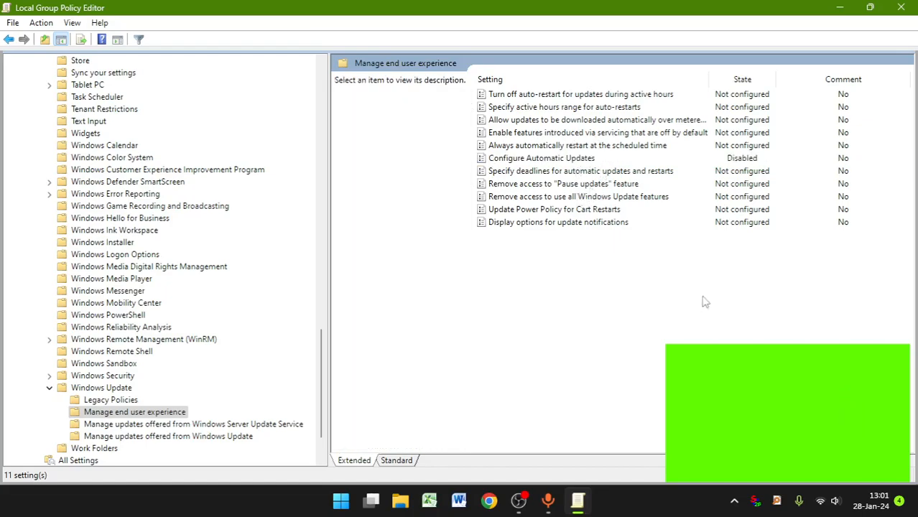
left_click(901, 10)
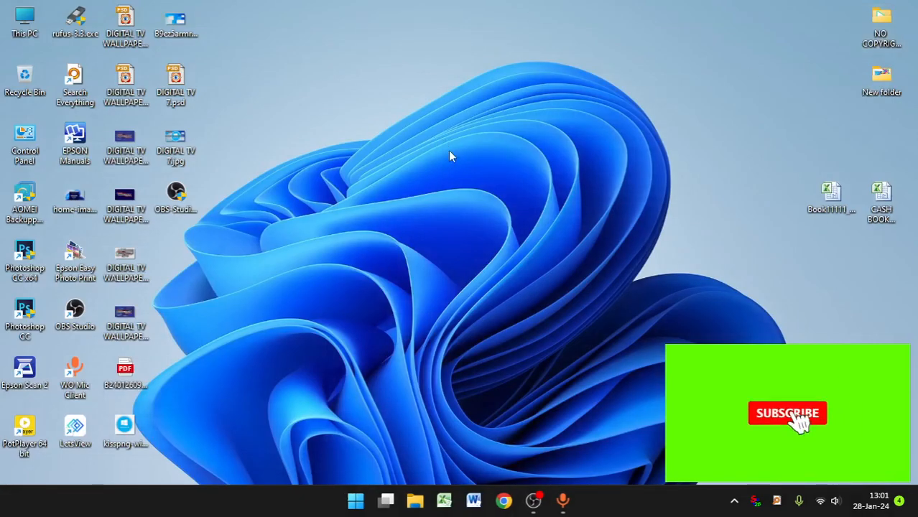
Step: Search Windows for "registry" and open the Registry Editor
left_click(356, 502)
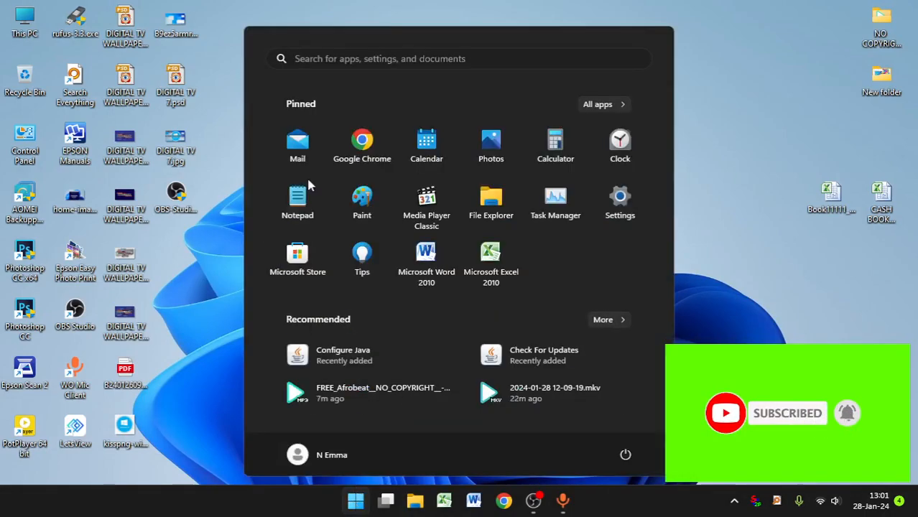
left_click(322, 58)
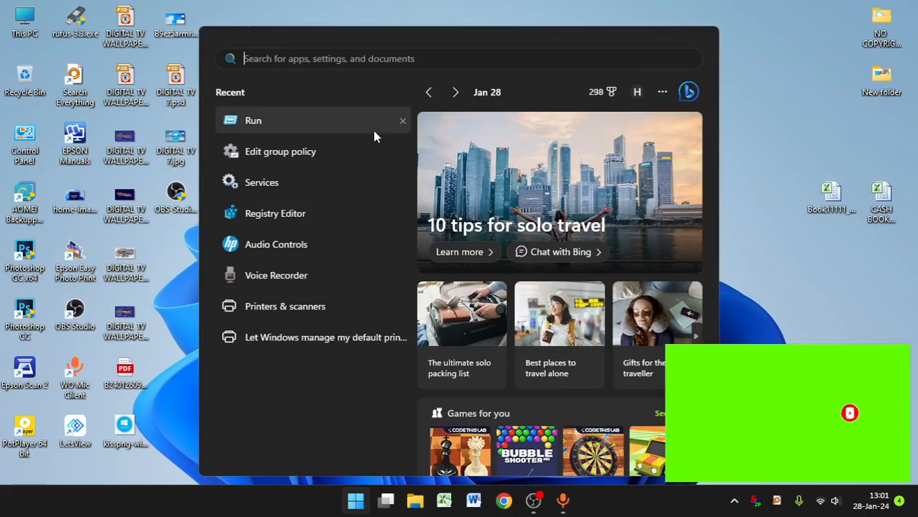
type("rei")
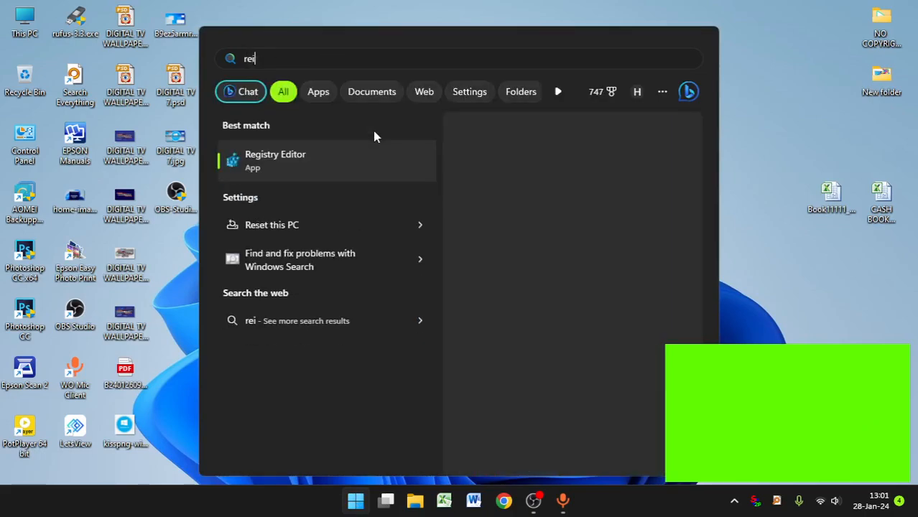
type("gi")
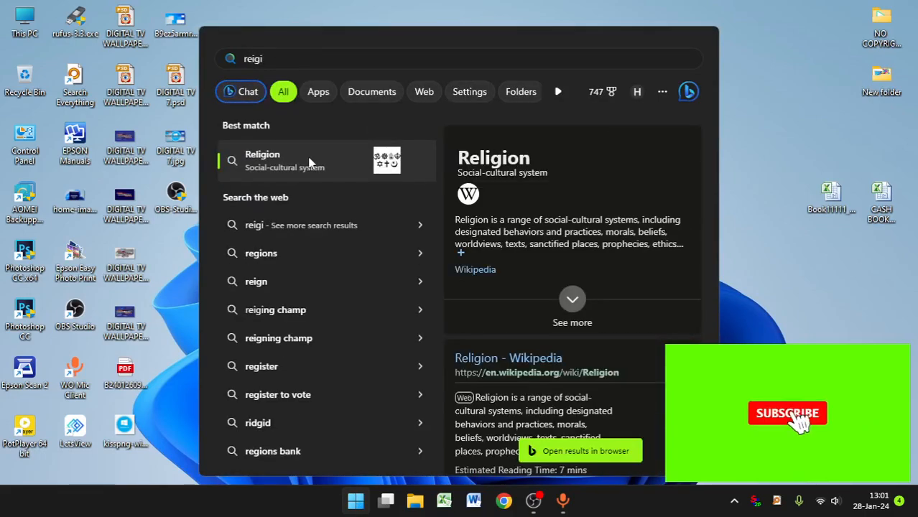
key("BackSpace")
key("BackSpace")
key("BackSpace")
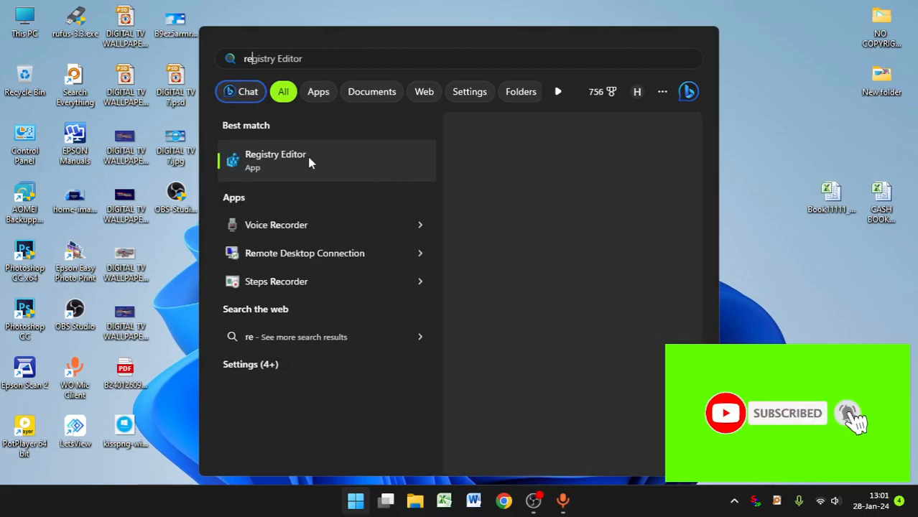
type("gi")
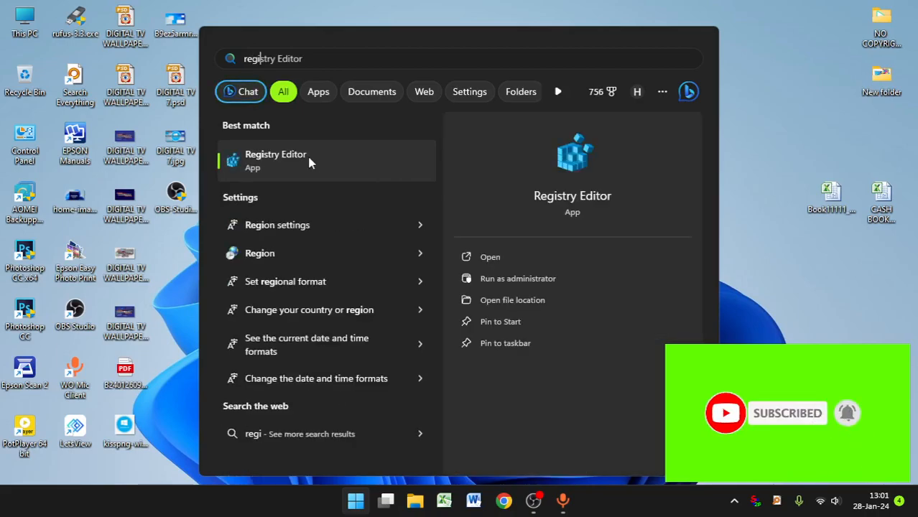
type("stry Editor")
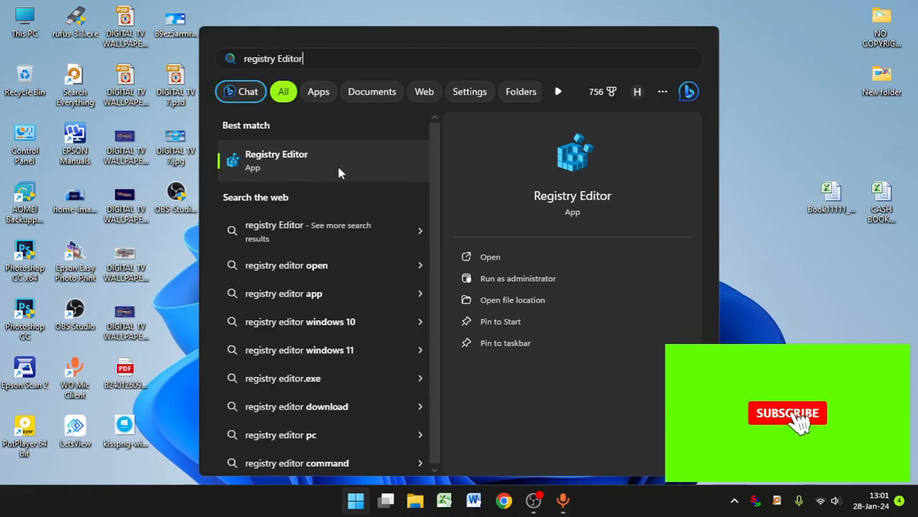
left_click(301, 165)
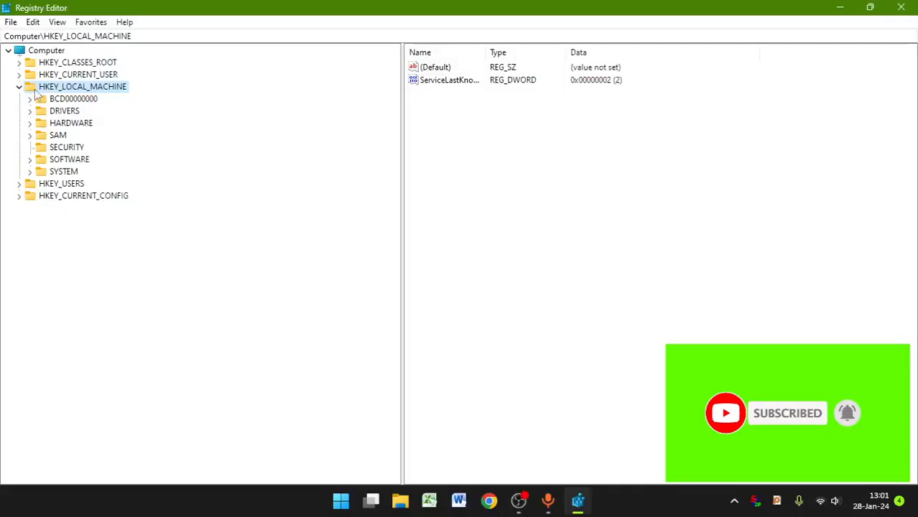
Step: Expand the registry tree to HKEY_LOCAL_MACHINE\SOFTWARE\Policies\Microsoft\Windows and select the Windows key
left_click(19, 87)
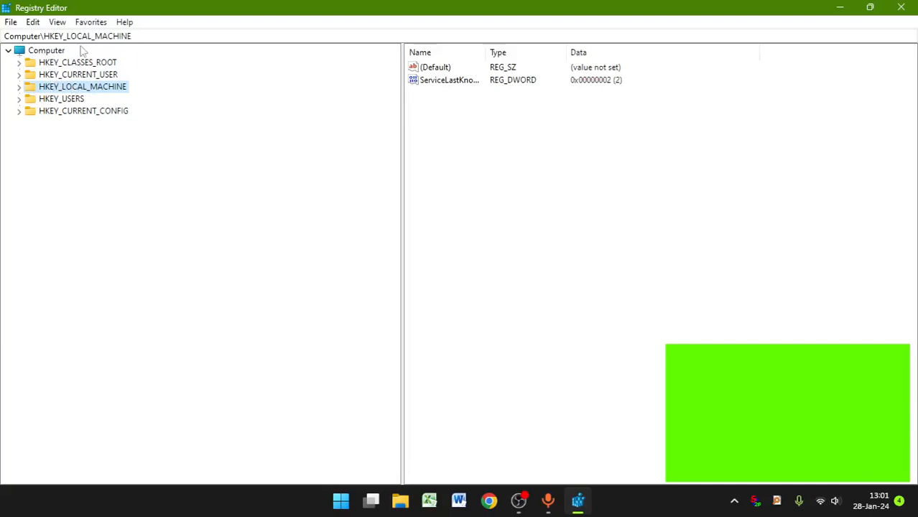
left_click(21, 87)
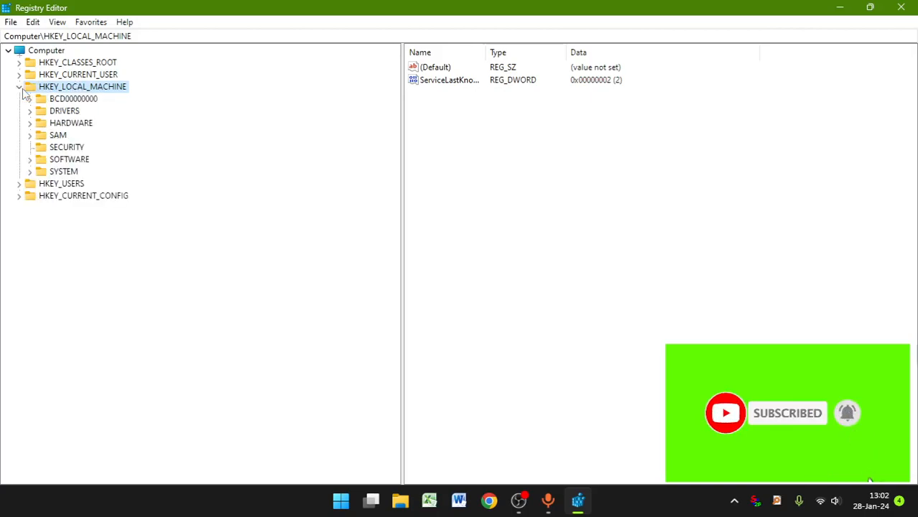
left_click(30, 160)
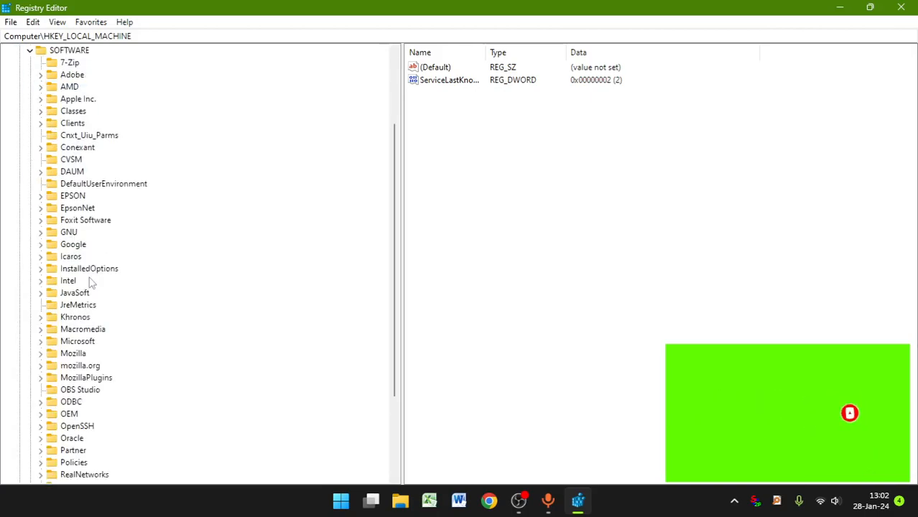
scroll(96, 252, "down", 3)
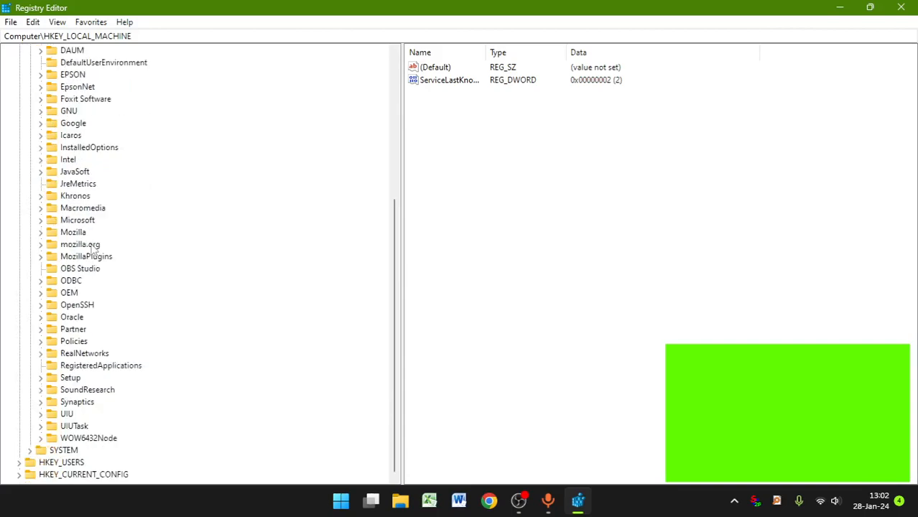
left_click(43, 342)
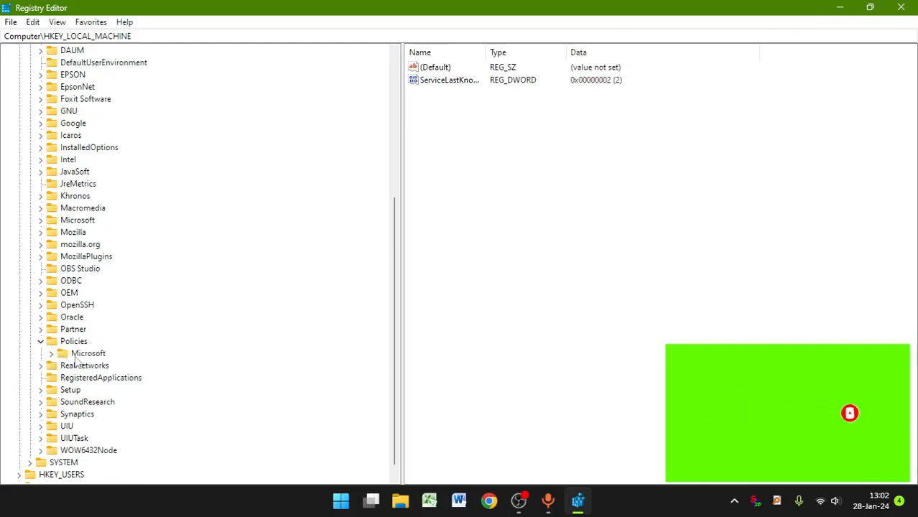
left_click(52, 354)
scroll(104, 368, "down", 1)
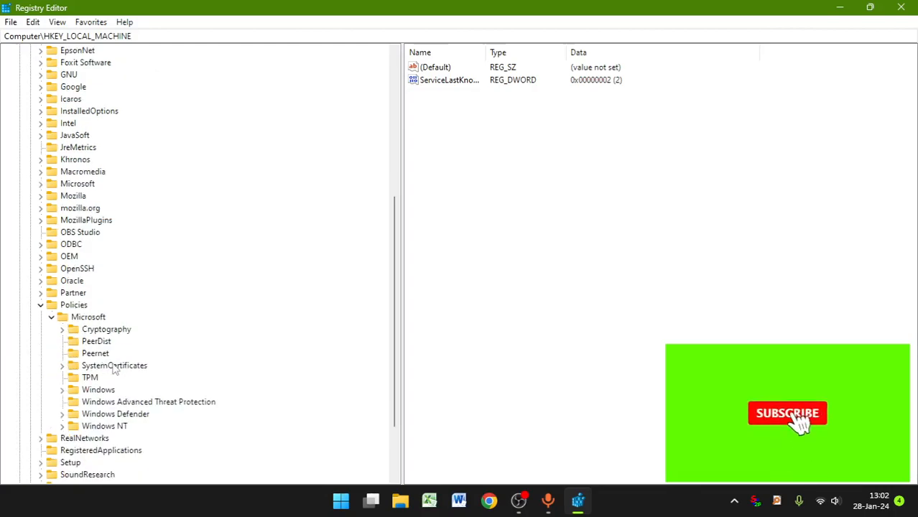
left_click(71, 392)
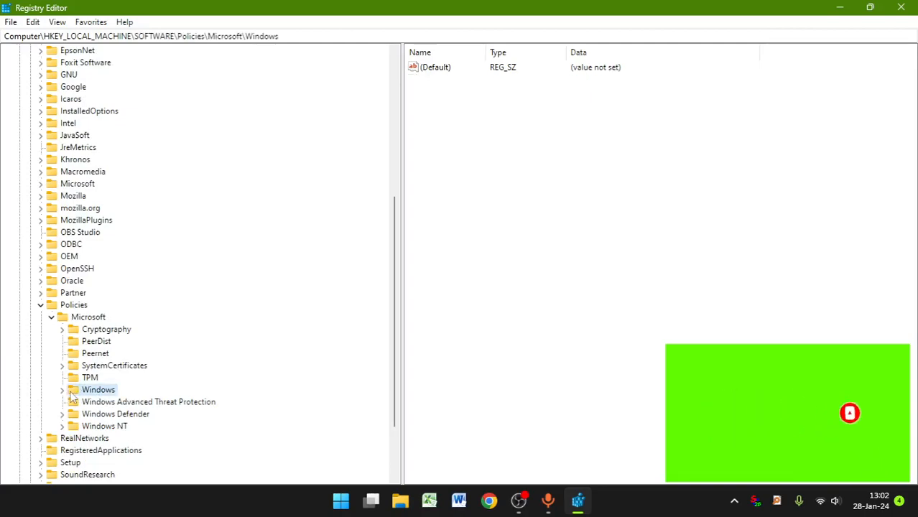
double_click(71, 393)
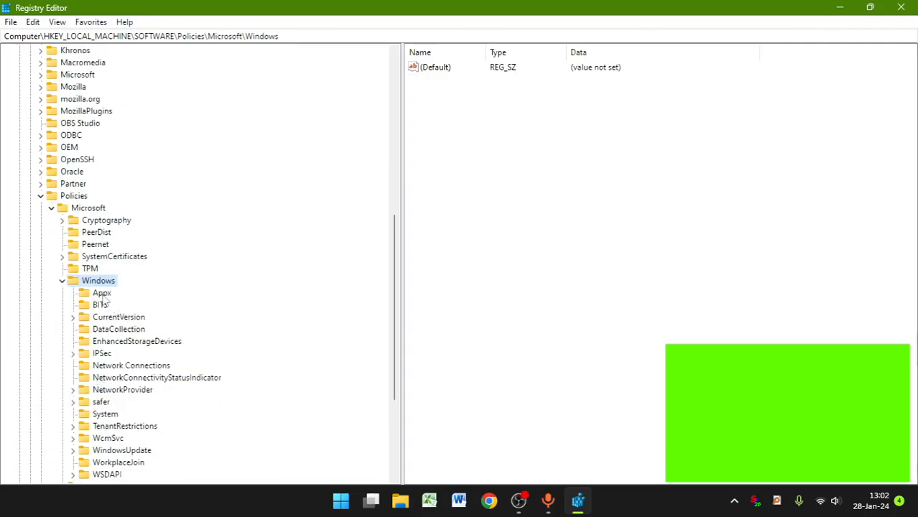
Step: Create a new key named WindowUpdate under HKEY_LOCAL_MACHINE\SOFTWARE\Policies\Microsoft\Windows
scroll(149, 379, "down", 2)
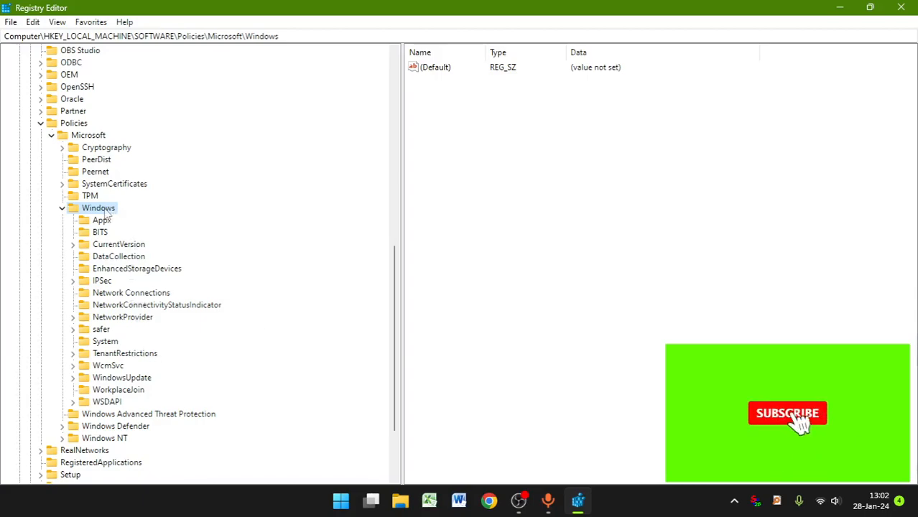
right_click(120, 209)
mouse_move(242, 235)
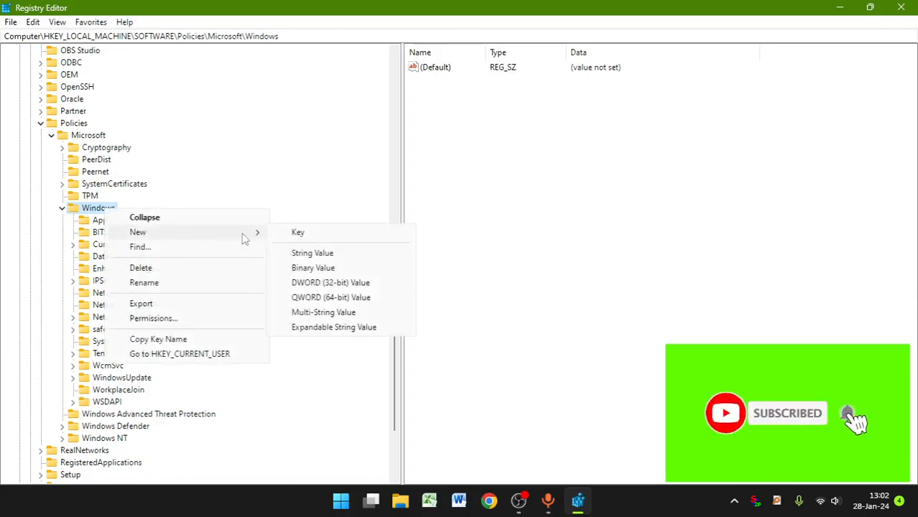
left_click(303, 235)
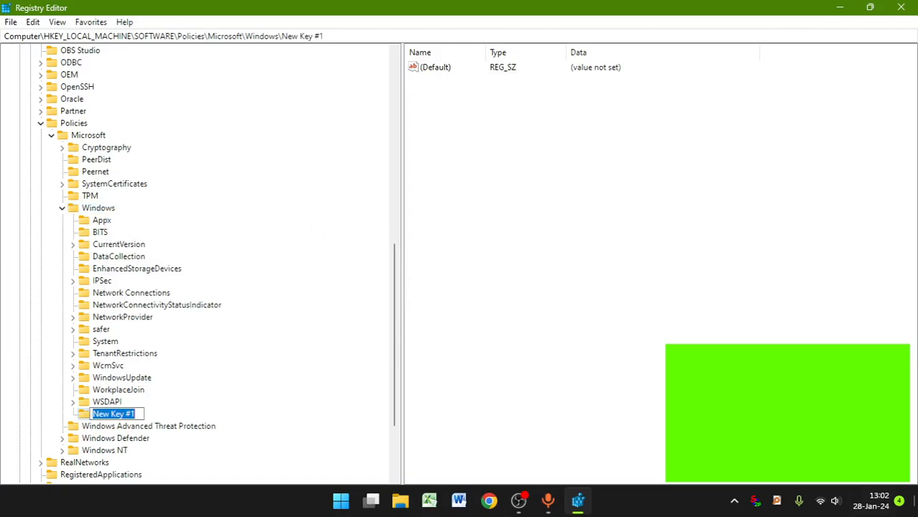
type("wi")
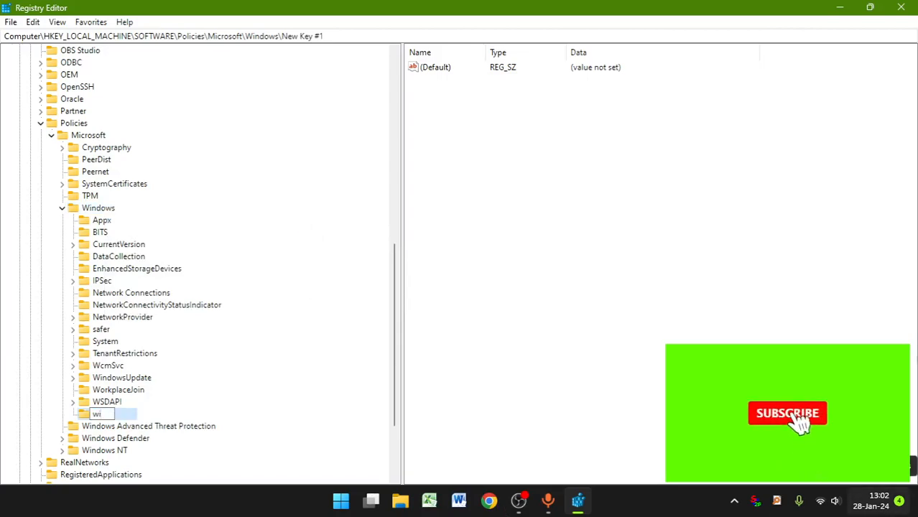
key("BackSpace")
key("BackSpace")
type("Win")
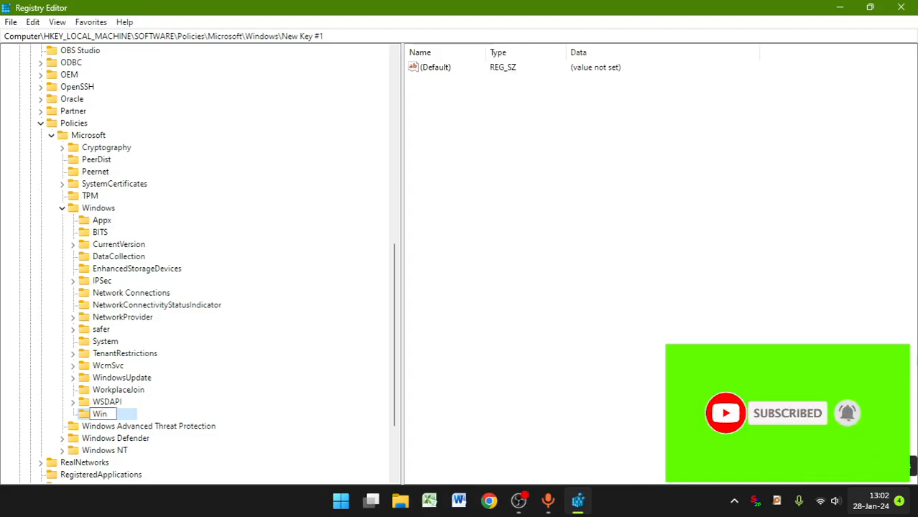
type("dow")
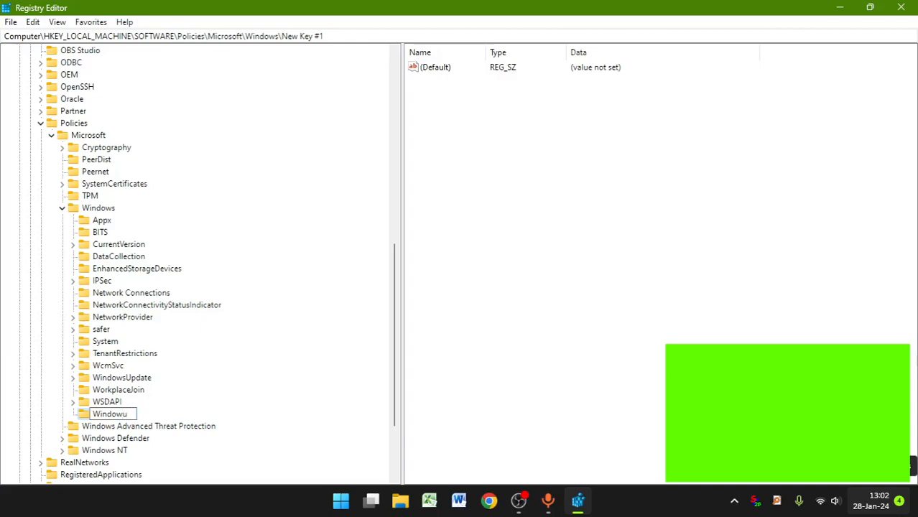
type("Up")
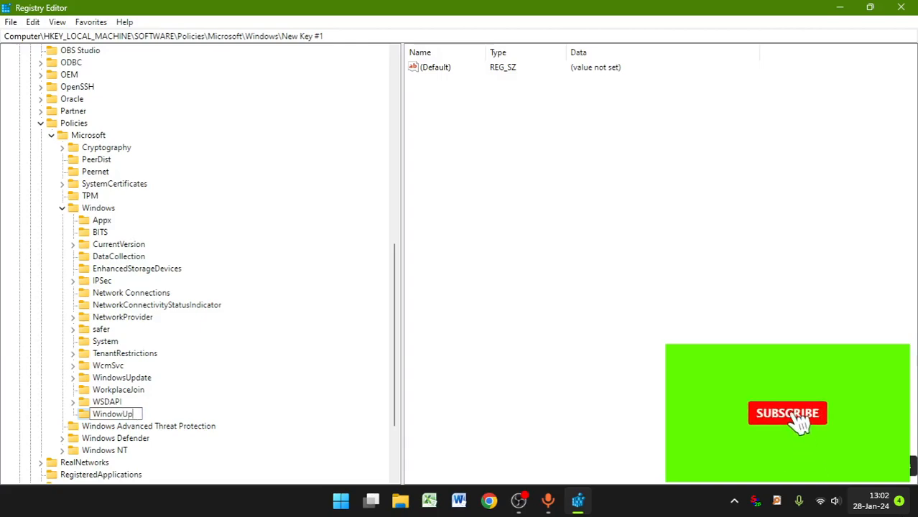
type("date")
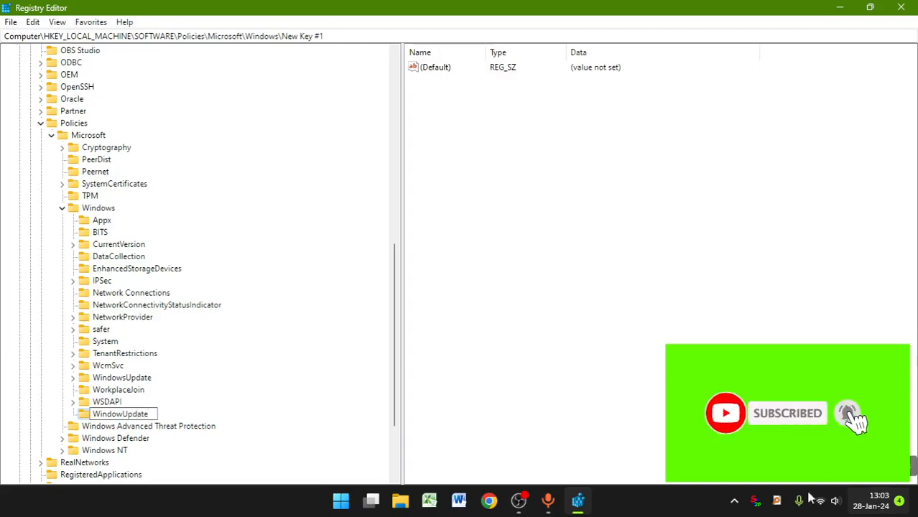
key("Return")
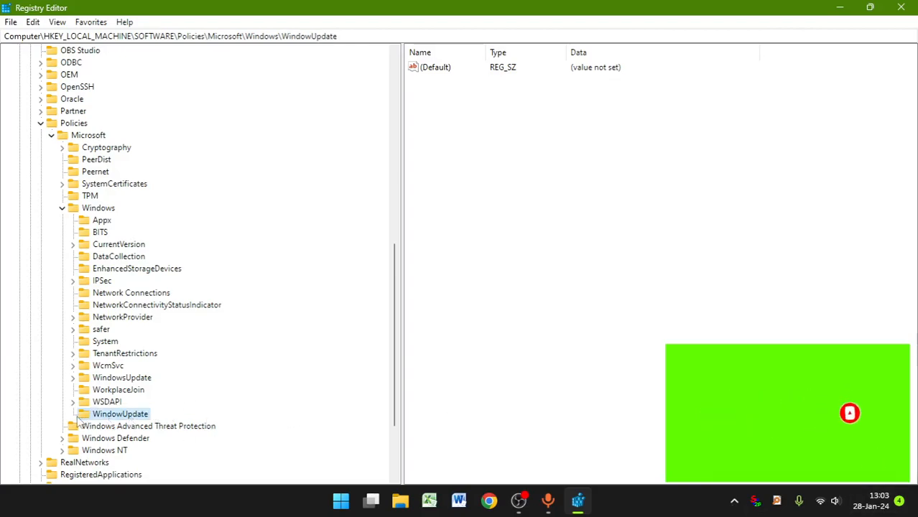
Step: Create a subkey named AU inside the WindowUpdate key
right_click(143, 414)
mouse_move(174, 304)
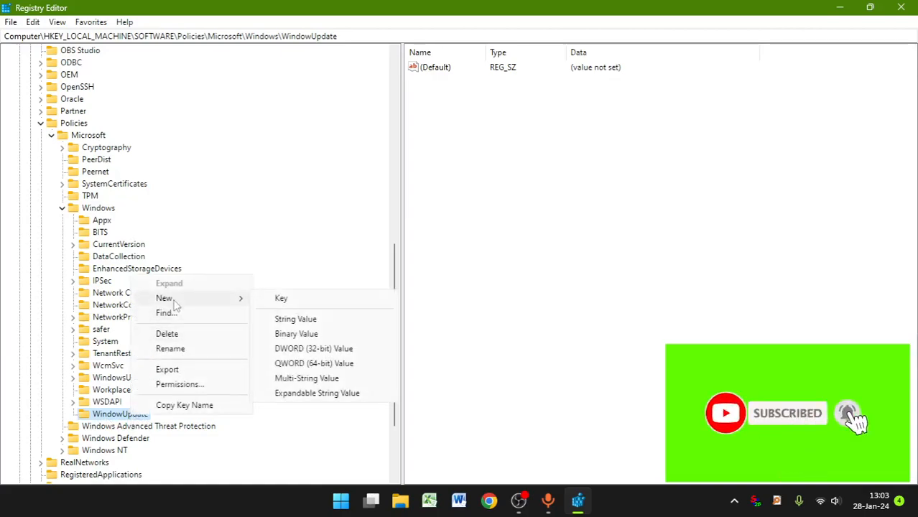
left_click(282, 298)
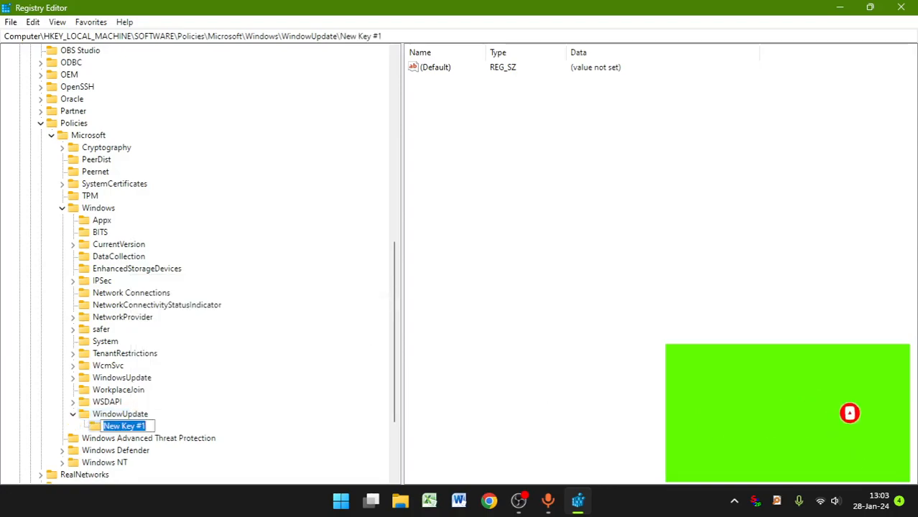
type("AU")
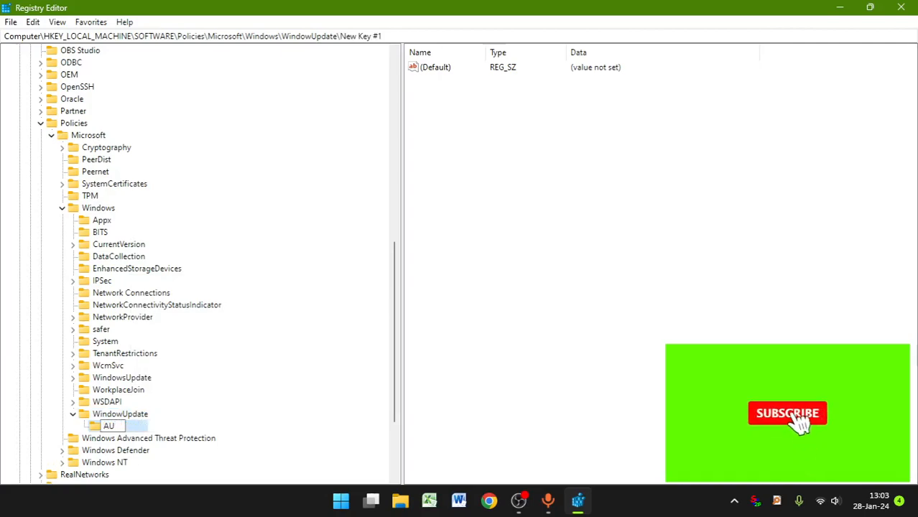
left_click(212, 428)
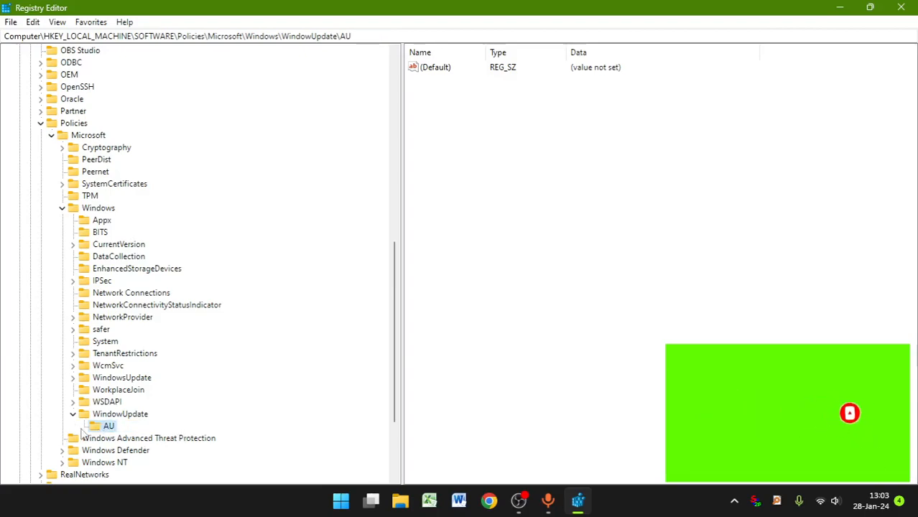
Step: Add a DWORD (32-bit) value named NoAutoUpdate to the AU key
right_click(109, 428)
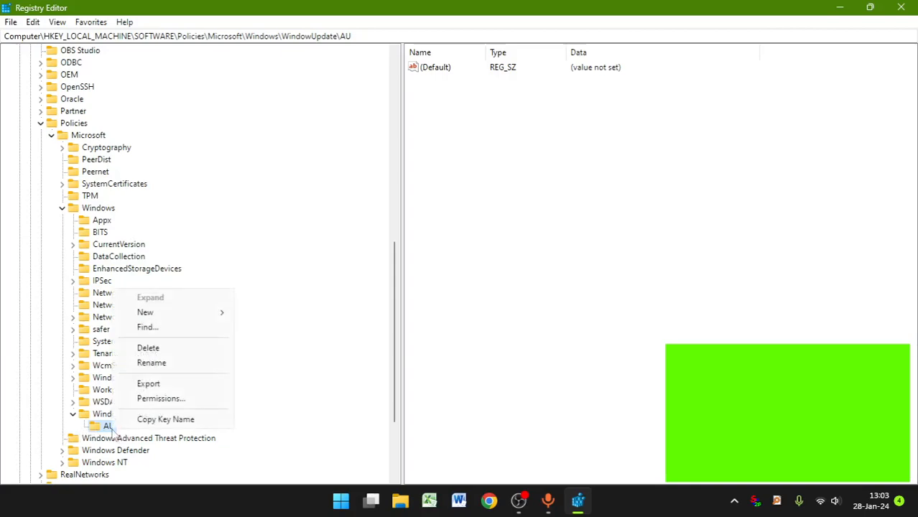
mouse_move(172, 312)
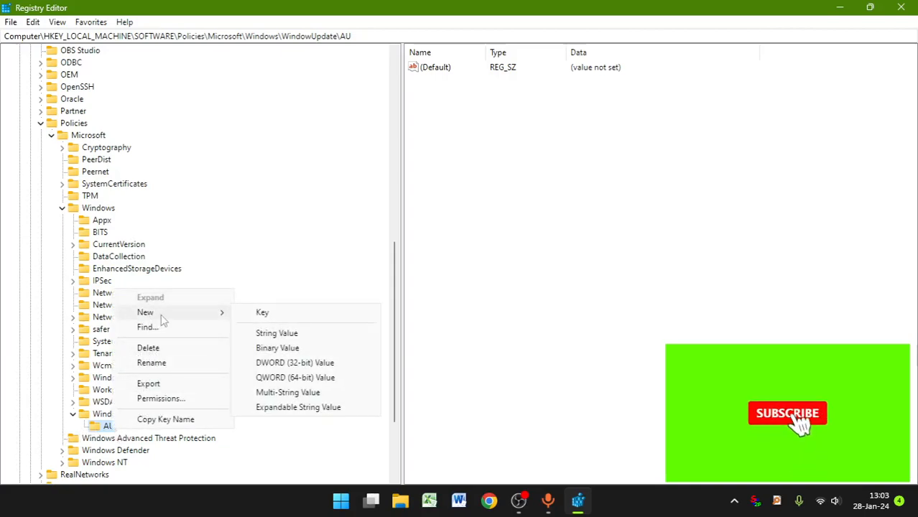
left_click(304, 365)
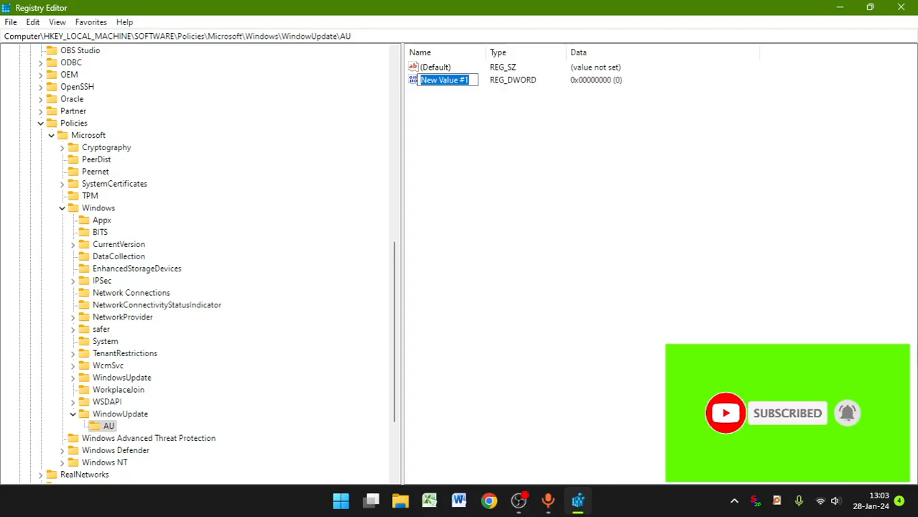
type("n")
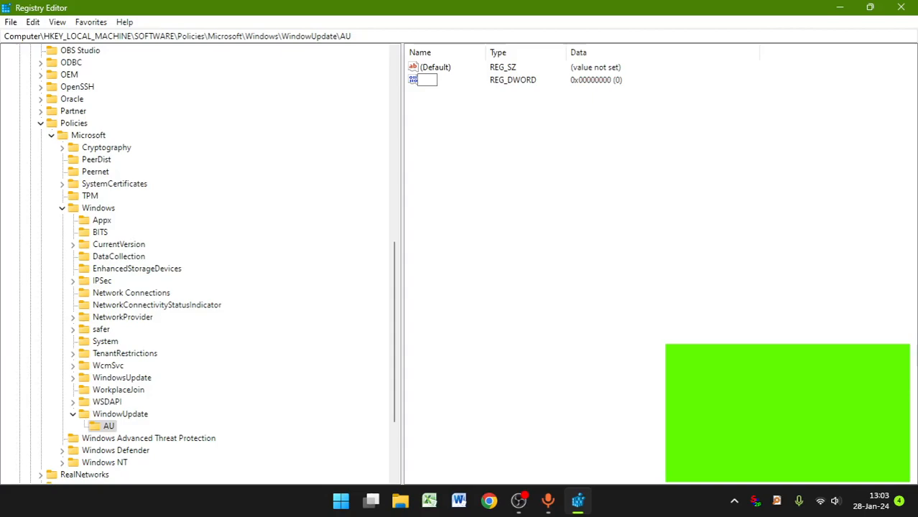
type("o")
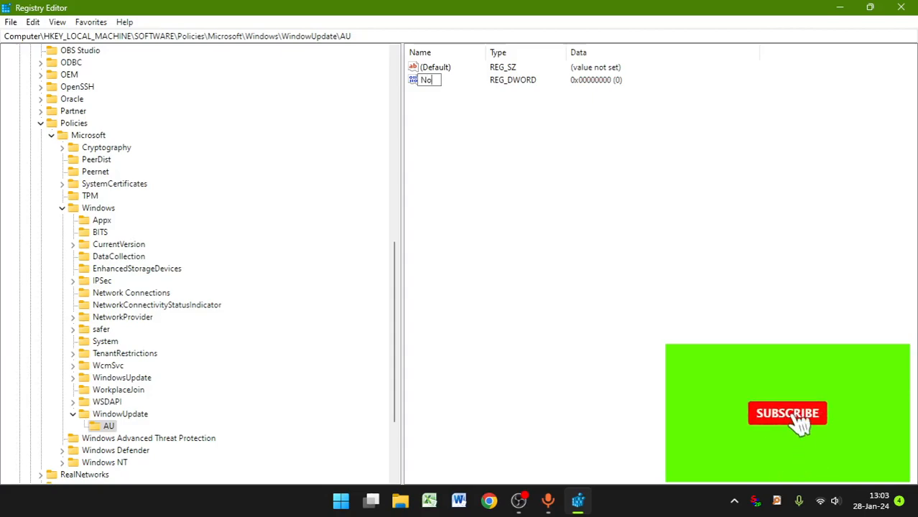
type("Auto")
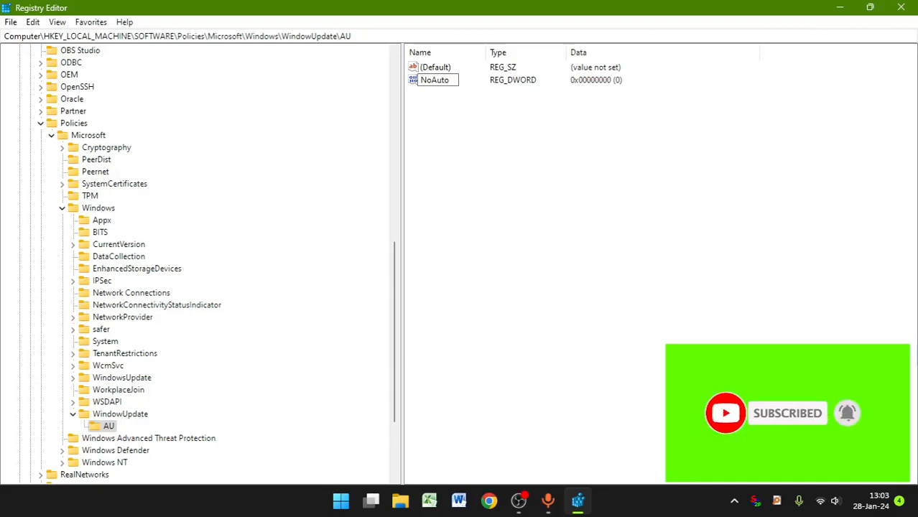
type("Update")
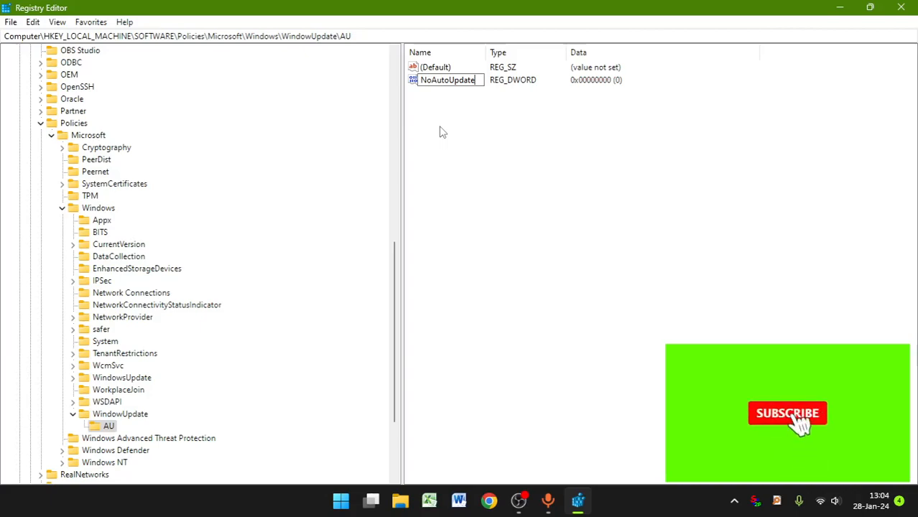
key("Return")
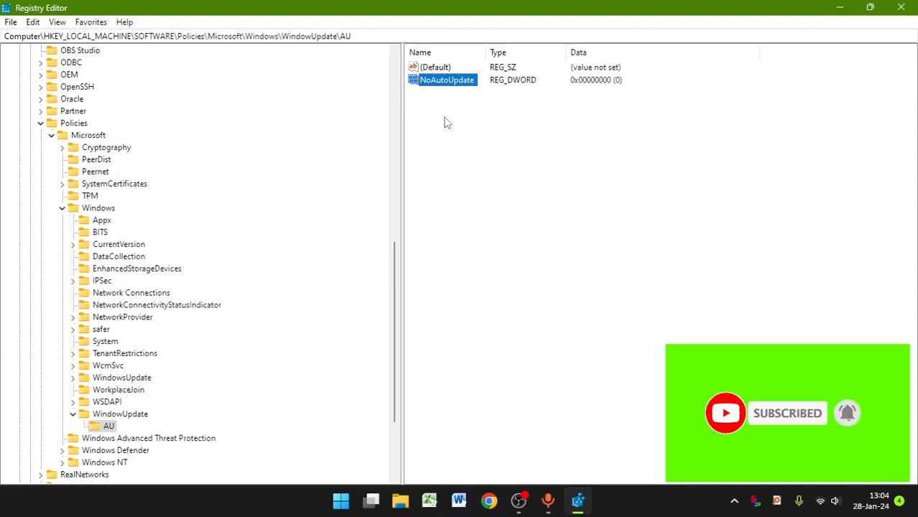
left_click(444, 120)
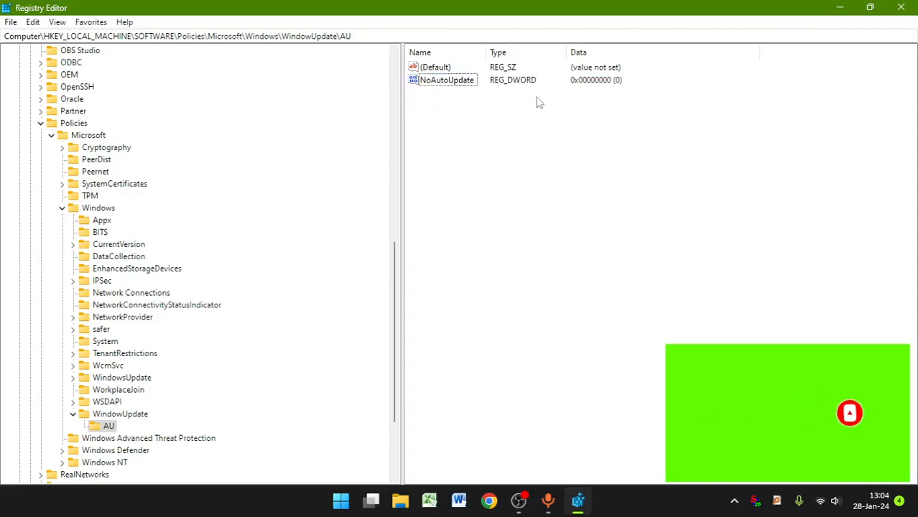
Step: Set the NoAutoUpdate value data to 1 with hexadecimal base and close the Registry Editor
double_click(446, 81)
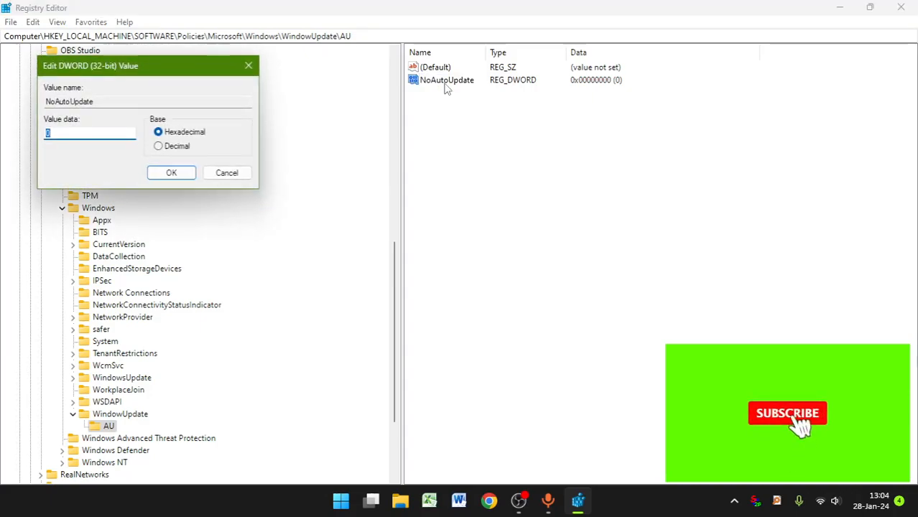
left_click_drag(108, 68, 385, 130)
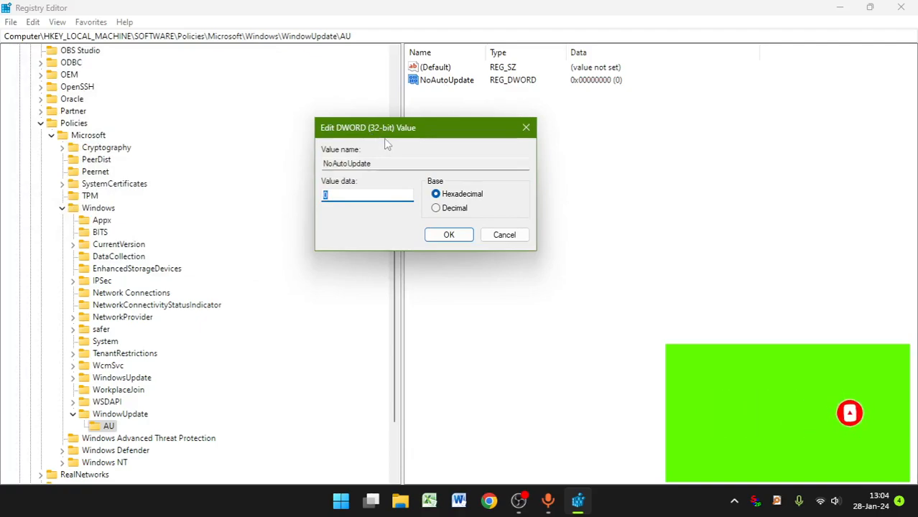
left_click(339, 195)
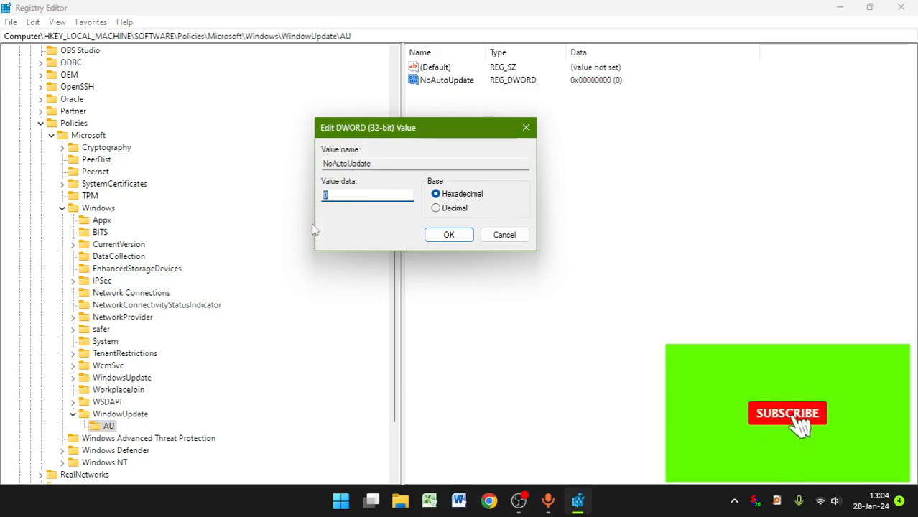
key("BackSpace")
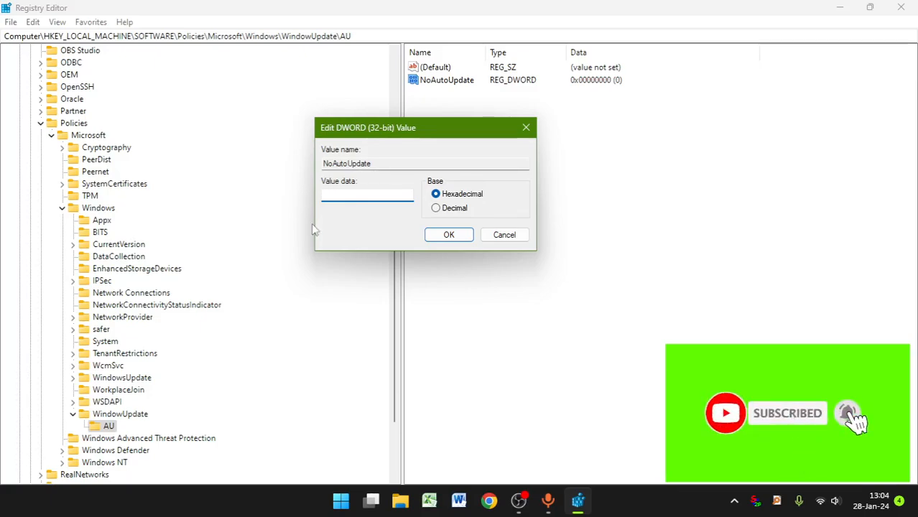
type("1")
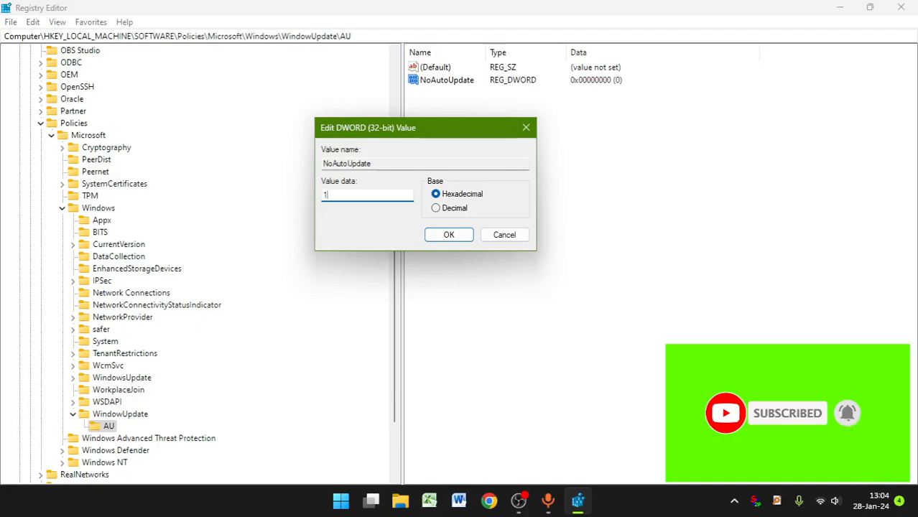
left_click(448, 236)
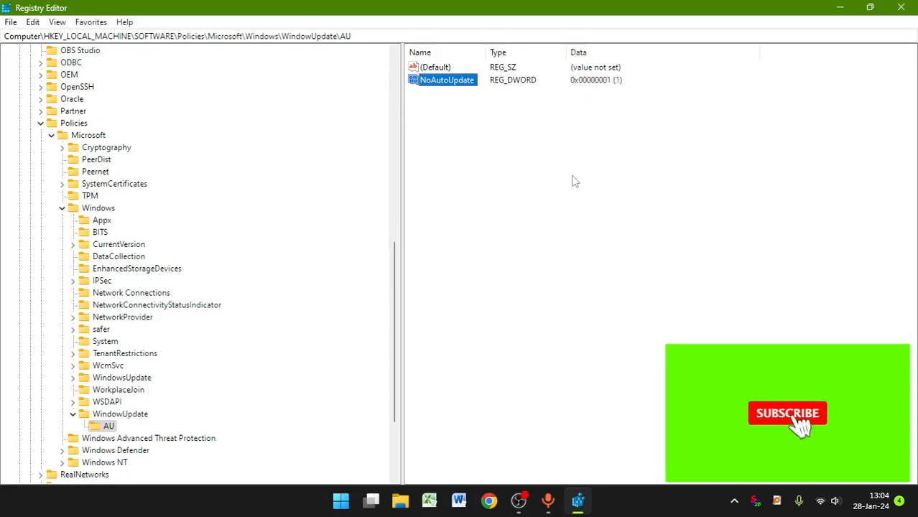
left_click(900, 7)
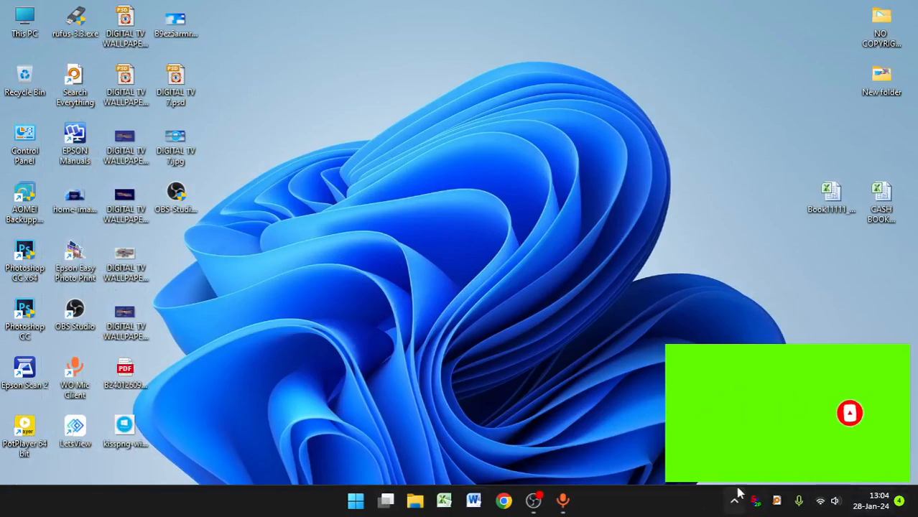
Step: Look at the Restart choice among the power options, dismiss it without restarting, and refresh the desktop
left_click(357, 501)
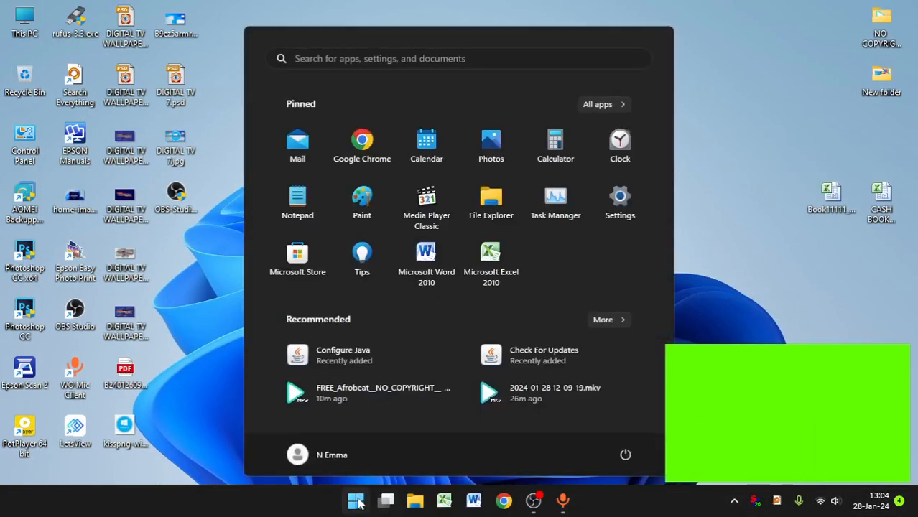
left_click(627, 456)
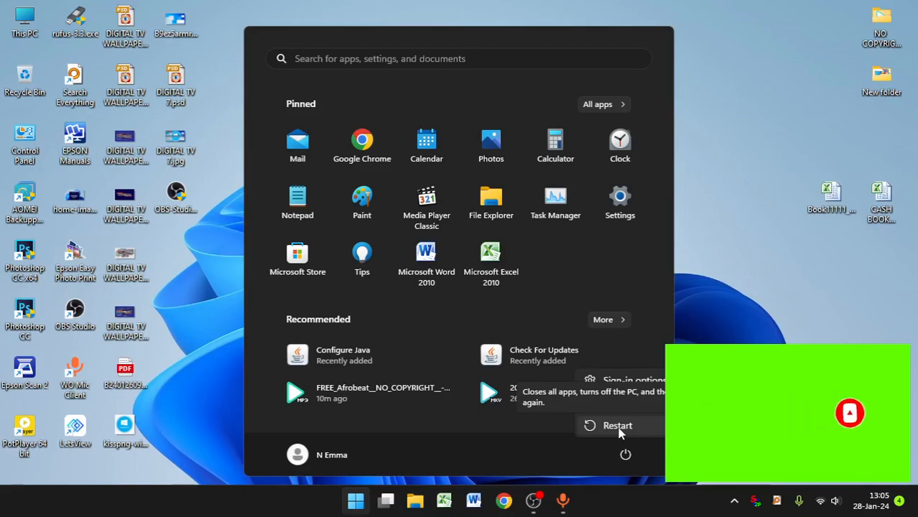
left_click(734, 339)
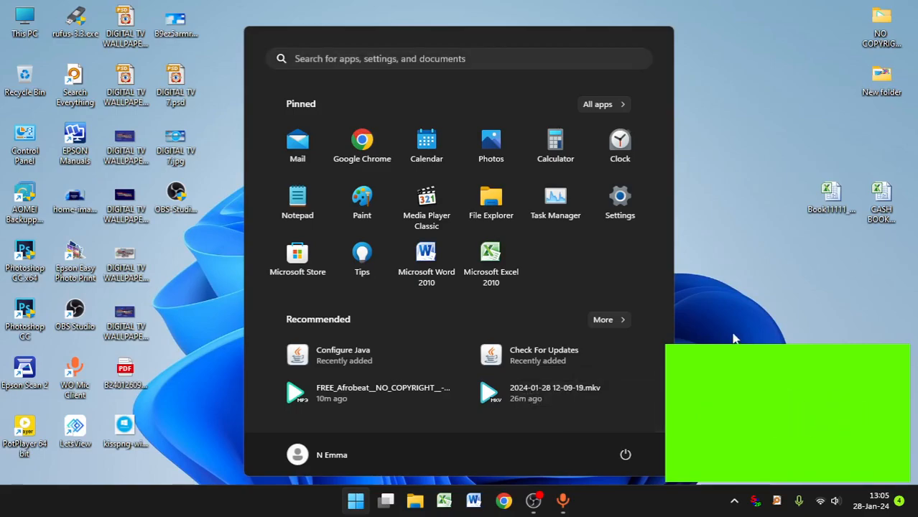
left_click(356, 501)
right_click(358, 74)
left_click(414, 134)
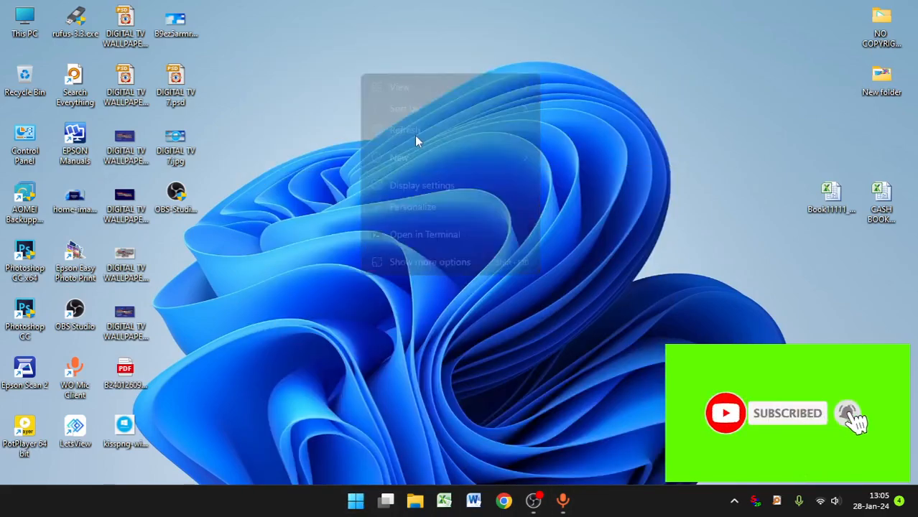